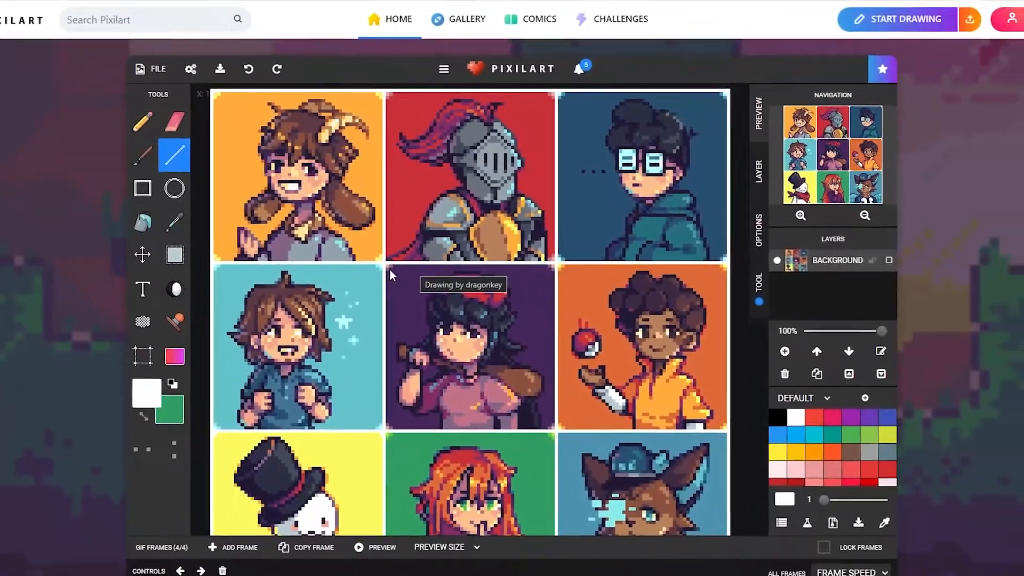
Look over the homepage's pixel art gallery and open the account creation form
scroll(471, 338, up, 4)
scroll(348, 296, down, 15)
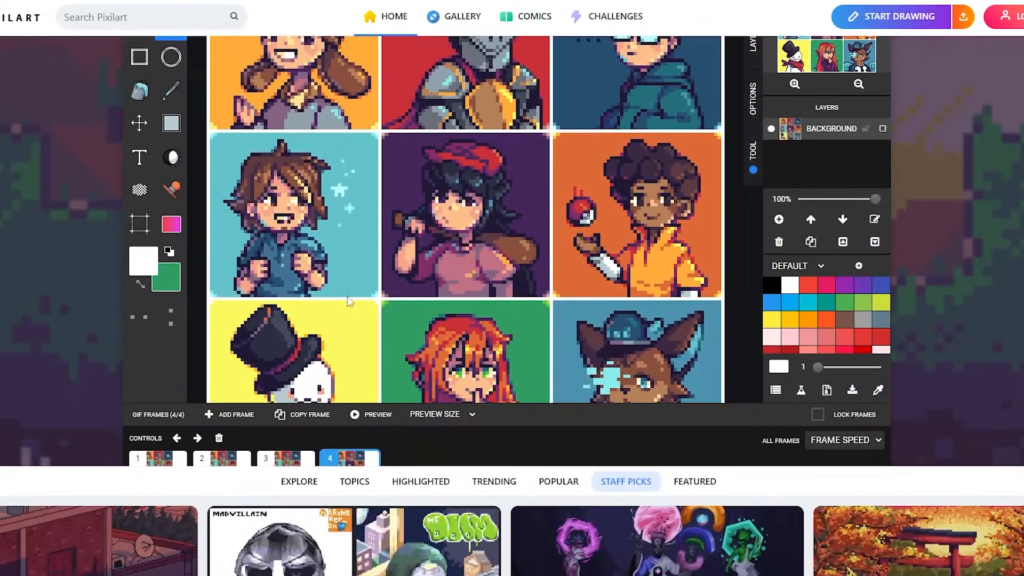
scroll(753, 379, down, 10)
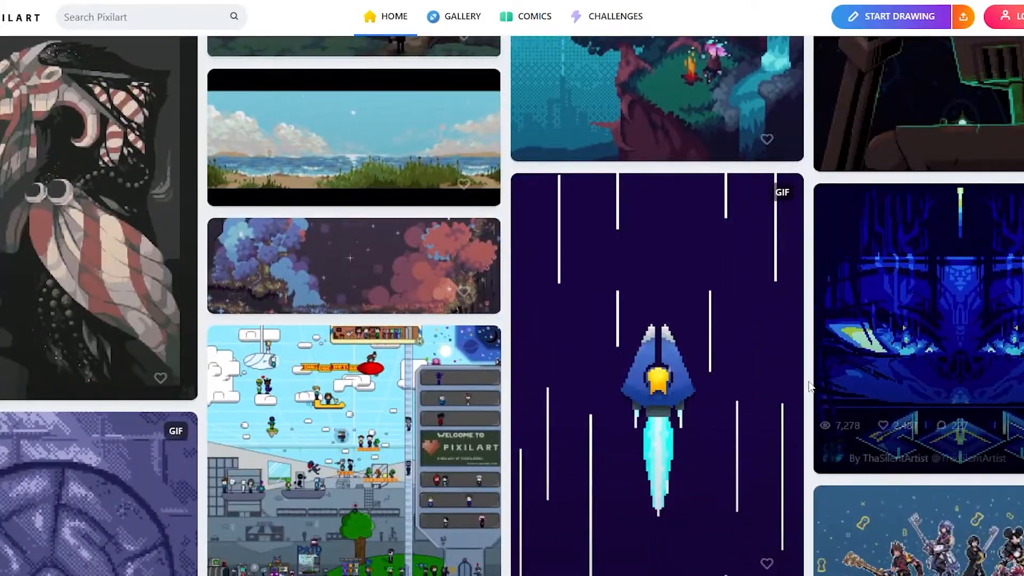
scroll(809, 385, down, 3)
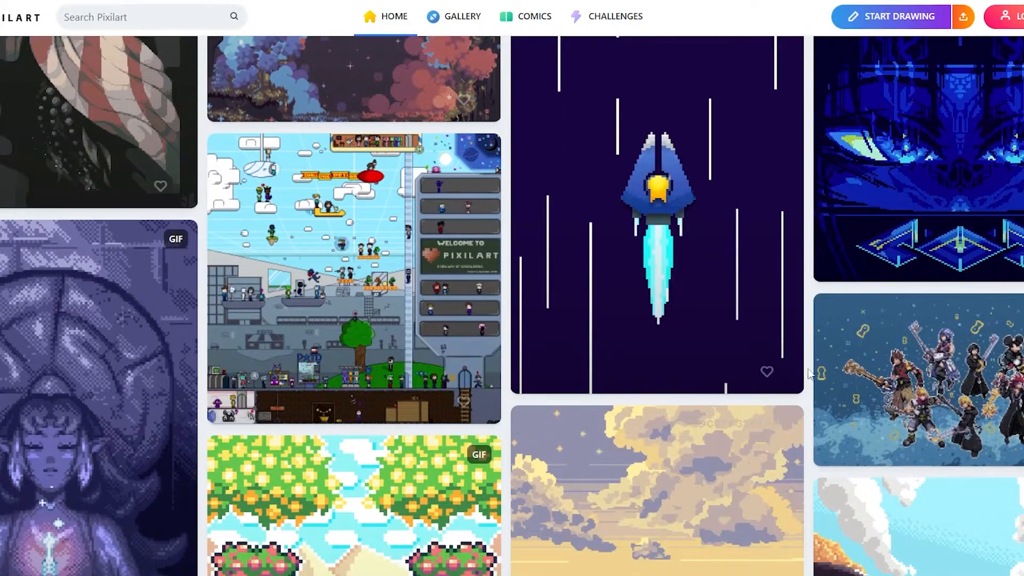
scroll(809, 371, up, 10)
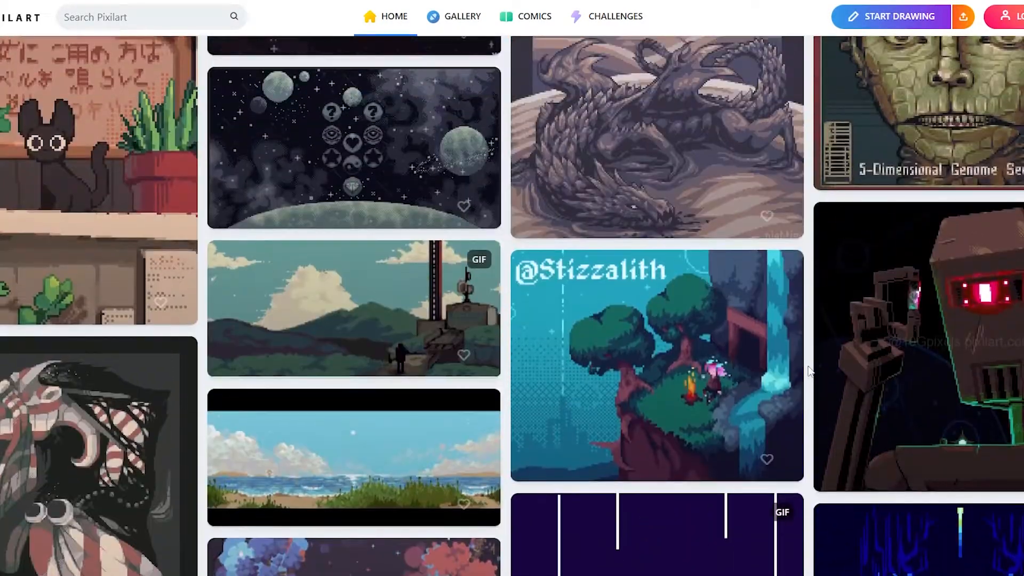
scroll(809, 372, up, 20)
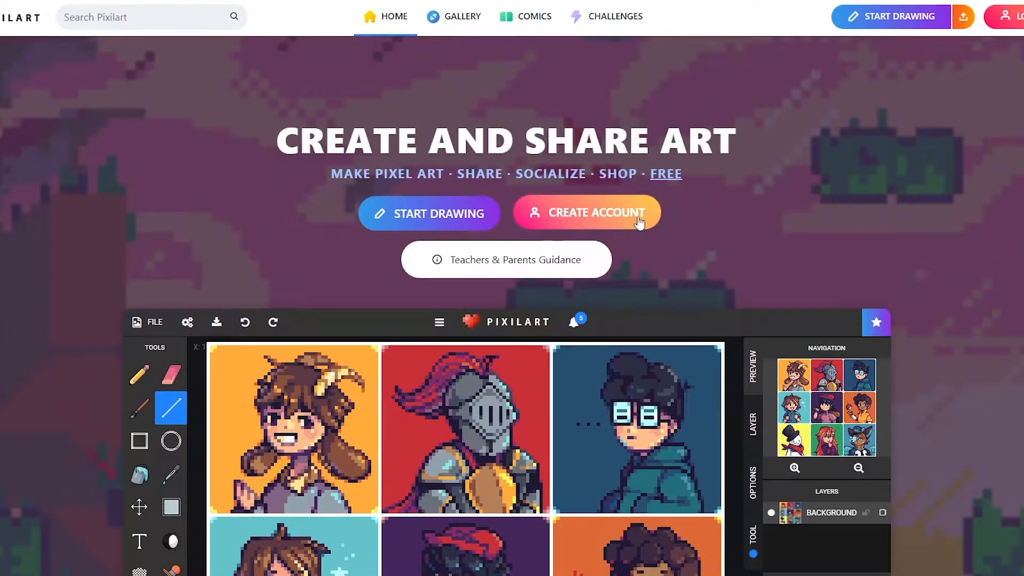
click(593, 216)
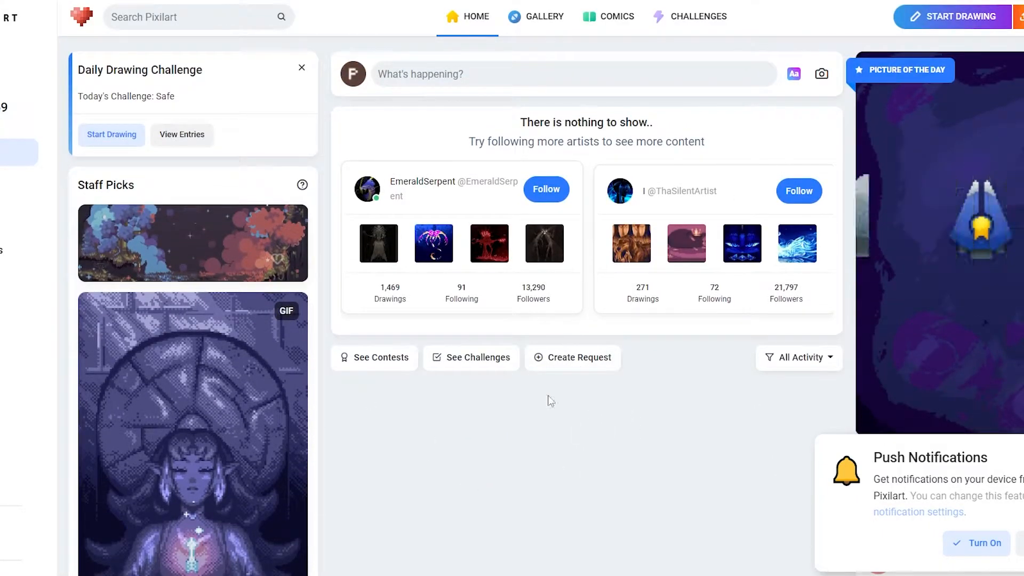
Look through the signed-in home feed, including the daily challenge, staff picks, trending artists and suggested artists
scroll(565, 366, down, 5)
scroll(565, 364, down, 6)
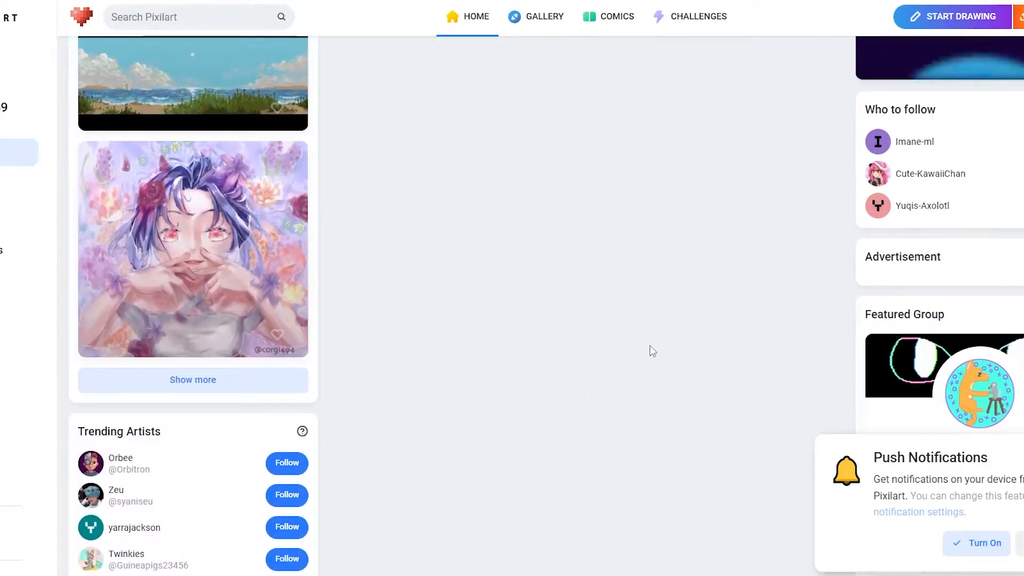
scroll(565, 366, up, 6)
scroll(569, 475, up, 4)
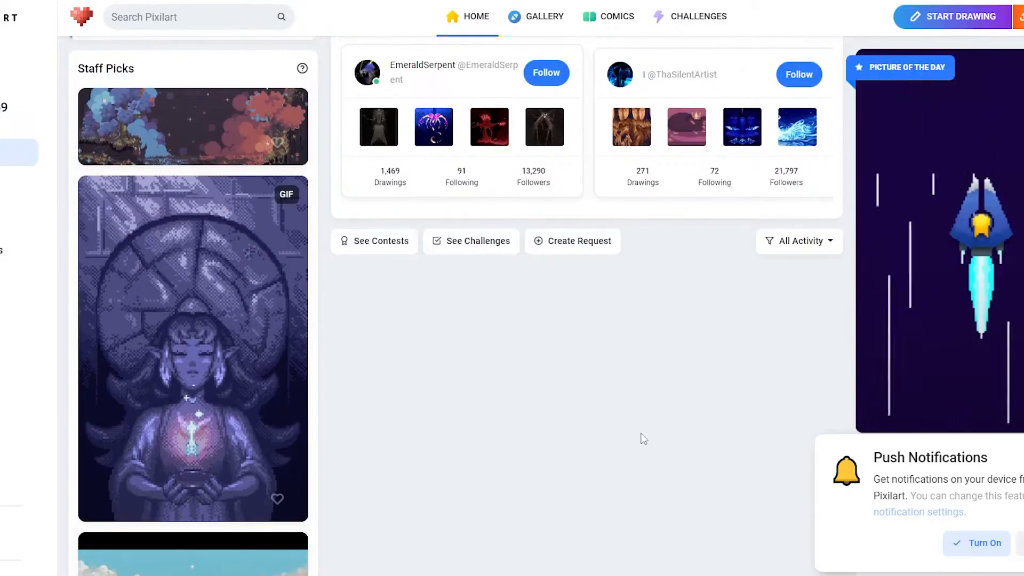
scroll(634, 469, up, 2)
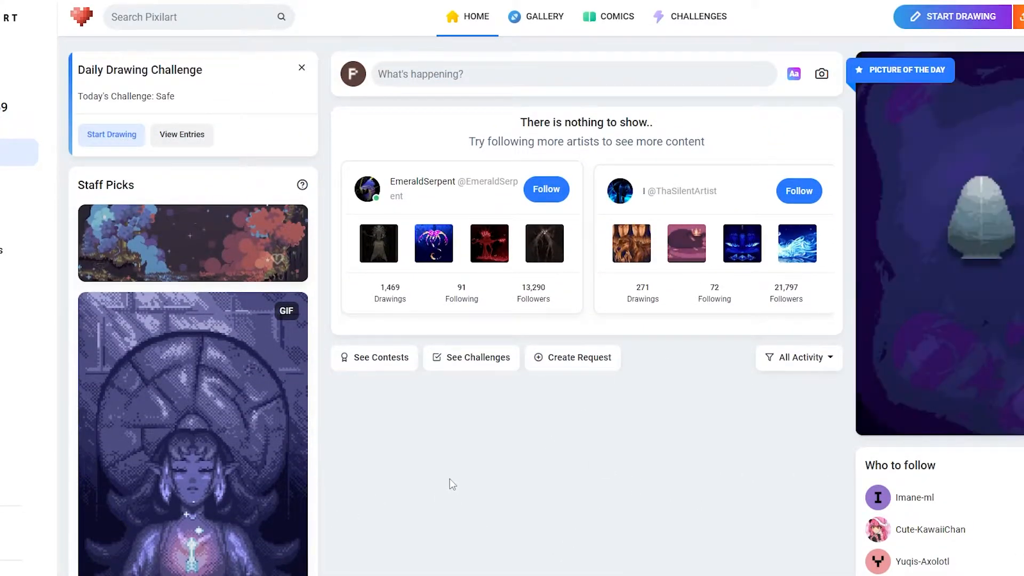
scroll(555, 443, down, 2)
scroll(568, 458, up, 2)
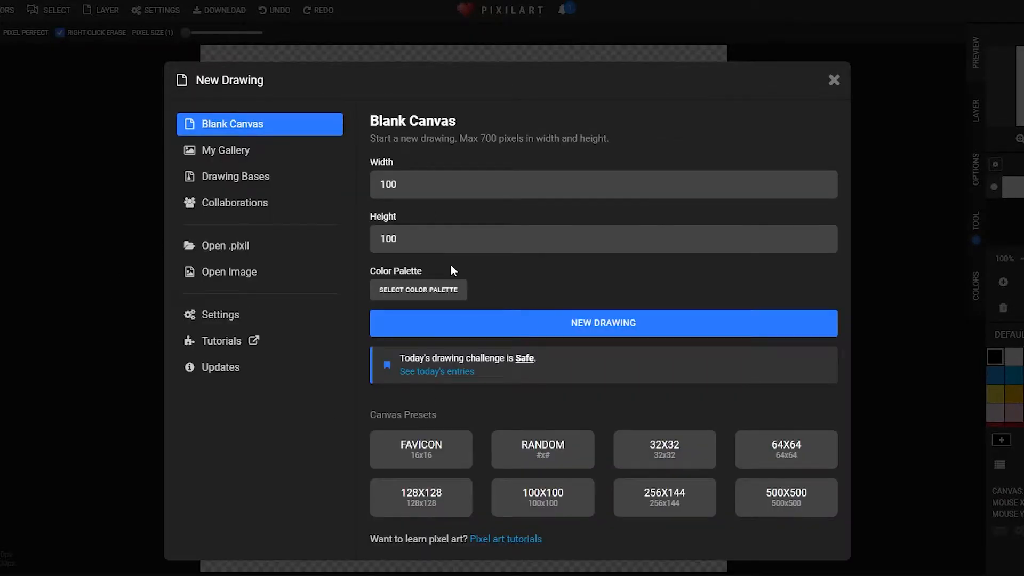
Review the blank canvas dimensions, colour palette option and canvas presets for a new drawing
scroll(448, 271, down, 1)
scroll(447, 270, down, 1)
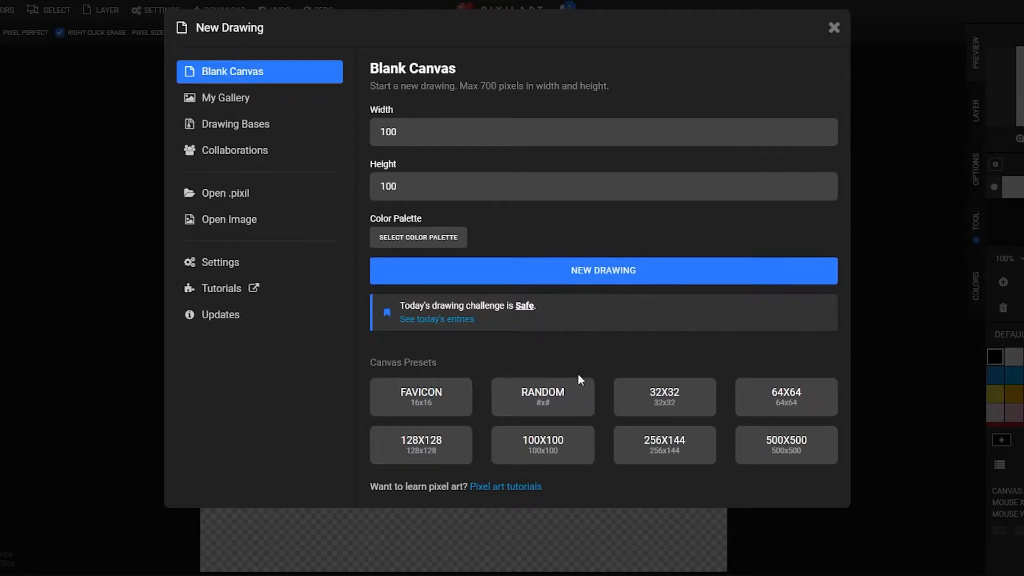
scroll(576, 374, up, 2)
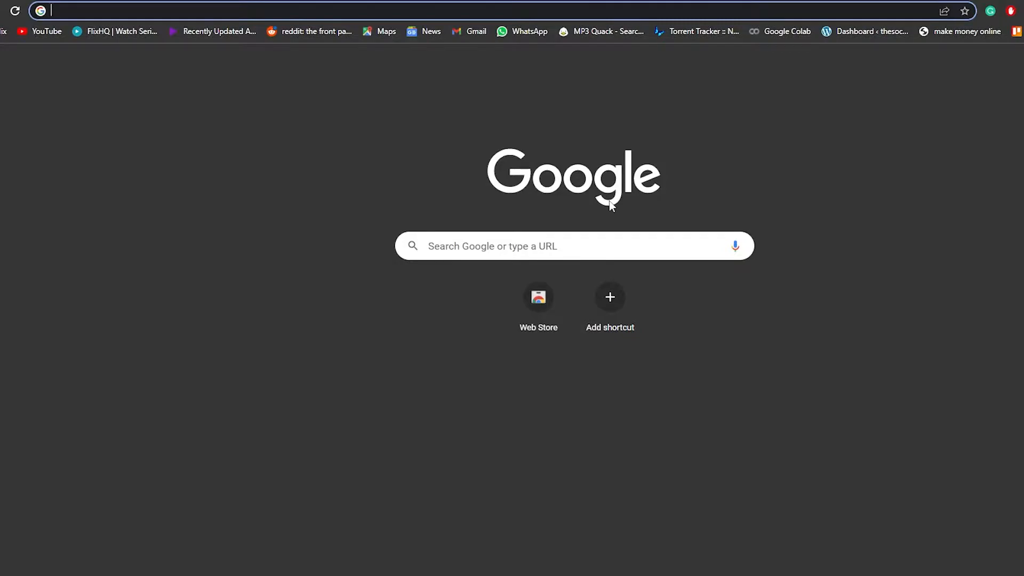
Search Google for "pixel art" and show the image results
text(pixel art)
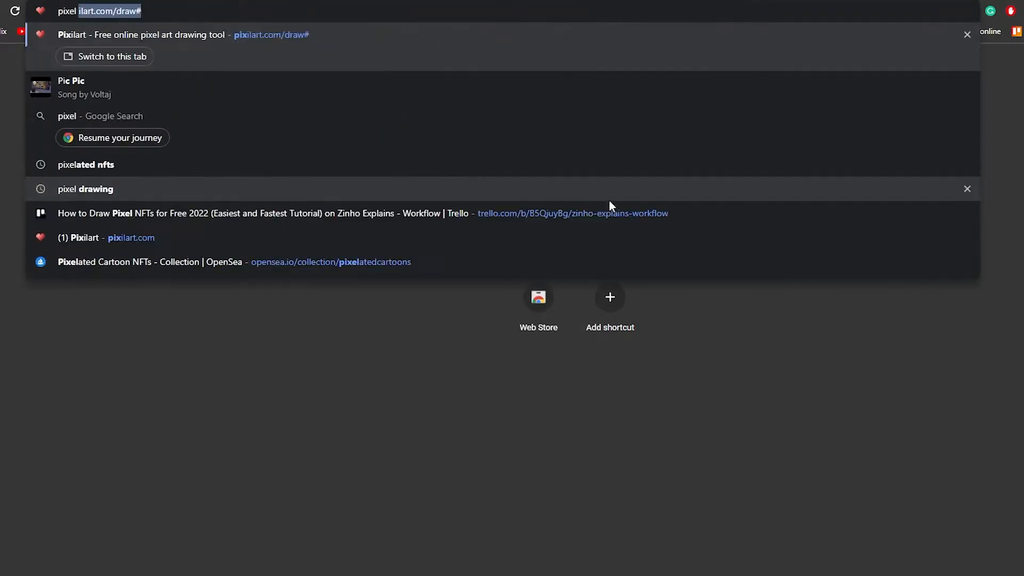
key(Return)
click(152, 112)
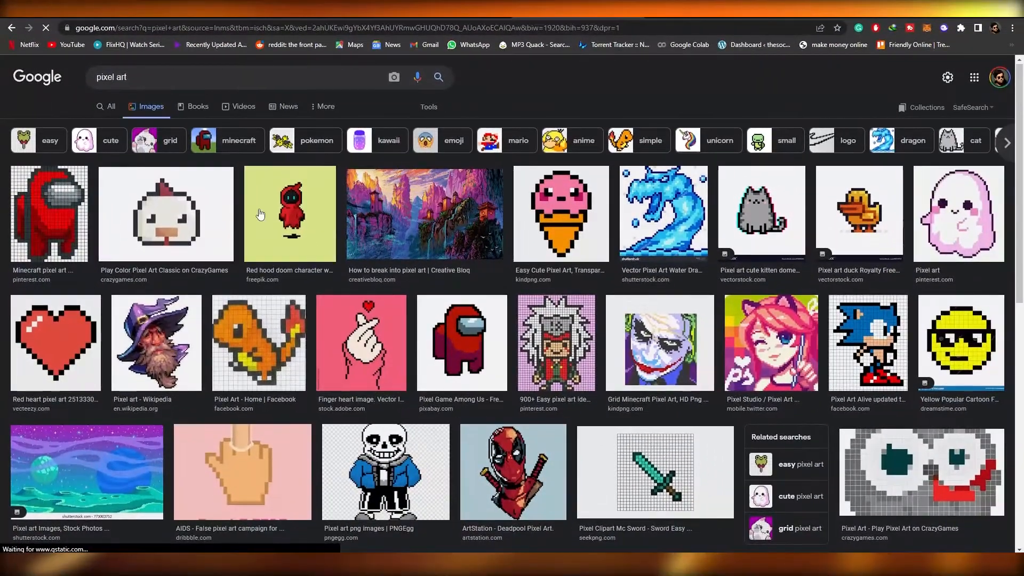
Browse the pixel art images and open the rainbow-coloured skull as a drawing reference
scroll(260, 214, down, 15)
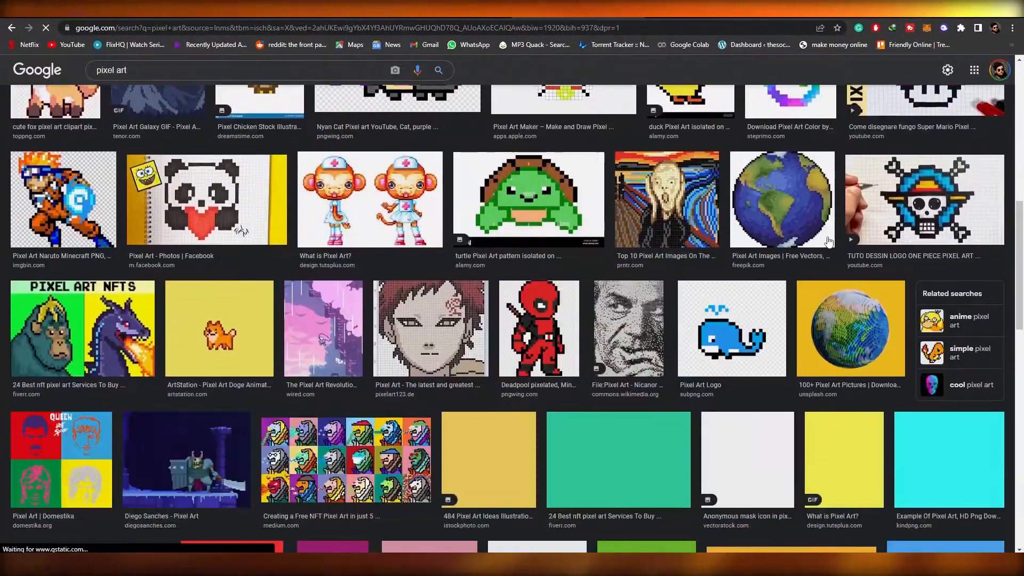
scroll(521, 307, down, 2)
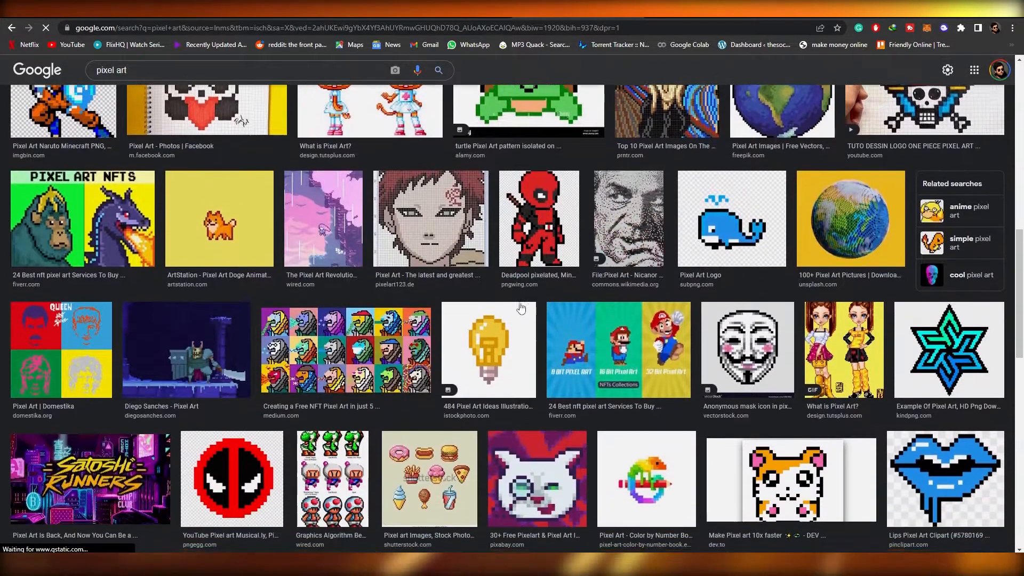
scroll(521, 306, down, 6)
scroll(500, 318, down, 6)
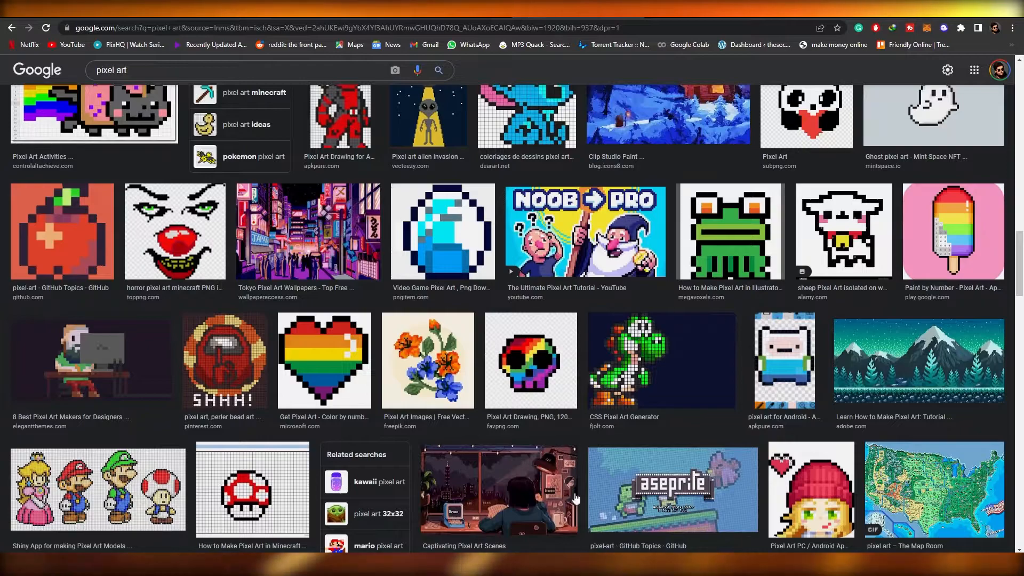
click(530, 368)
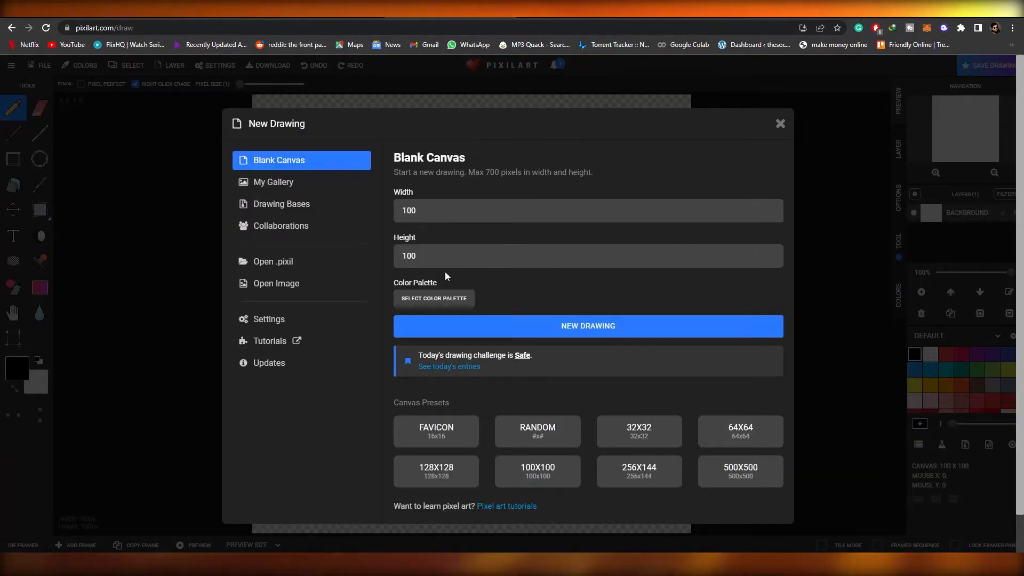
Create a blank 100 x 100 drawing in Pixilart and set the pencil's pixel size to 4
click(556, 329)
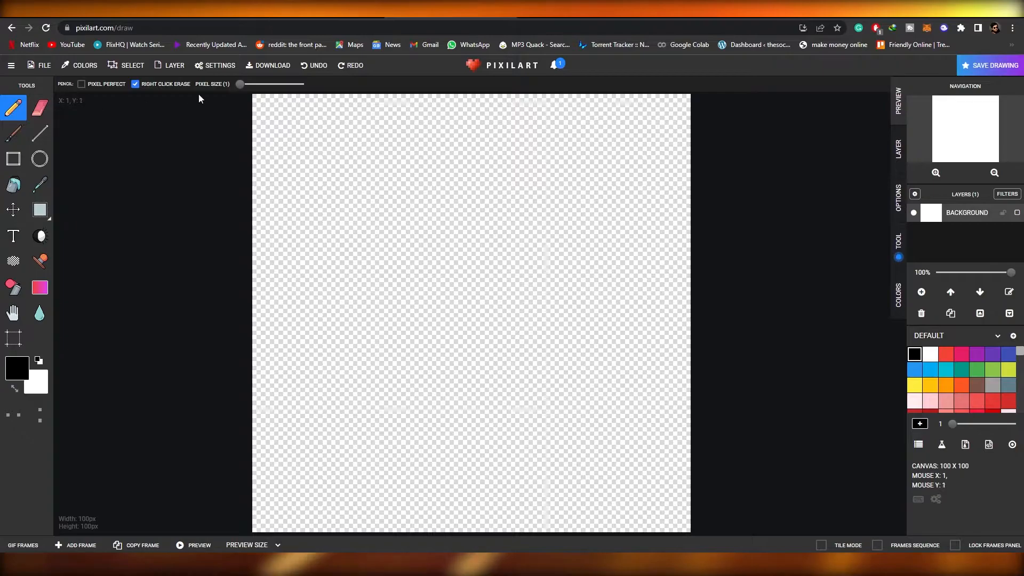
drag(240, 84, 247, 85)
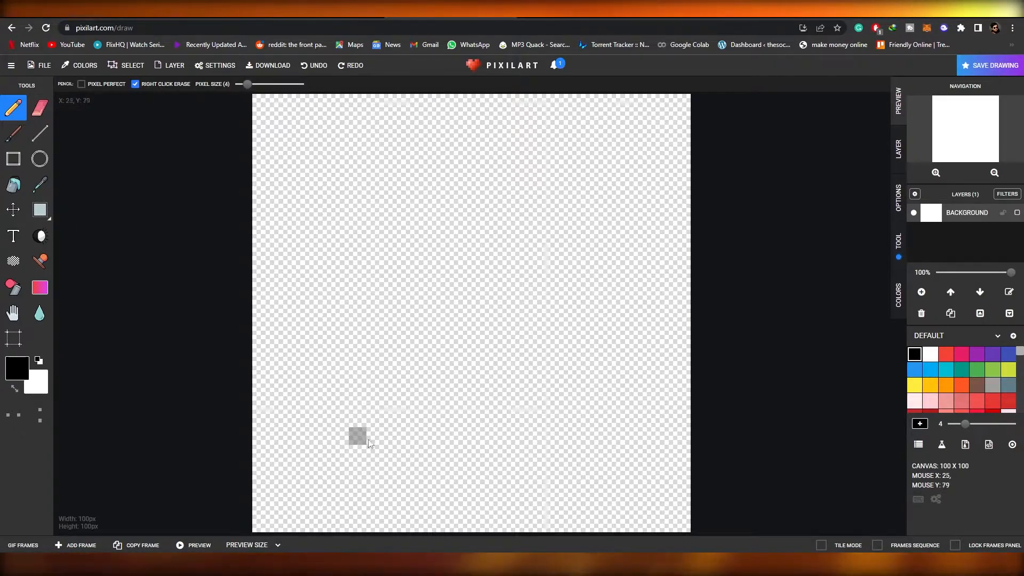
Following the skull reference, draw a black jaw line about 43 pixels long with two short vertical tooth dividers on it
click(662, 18)
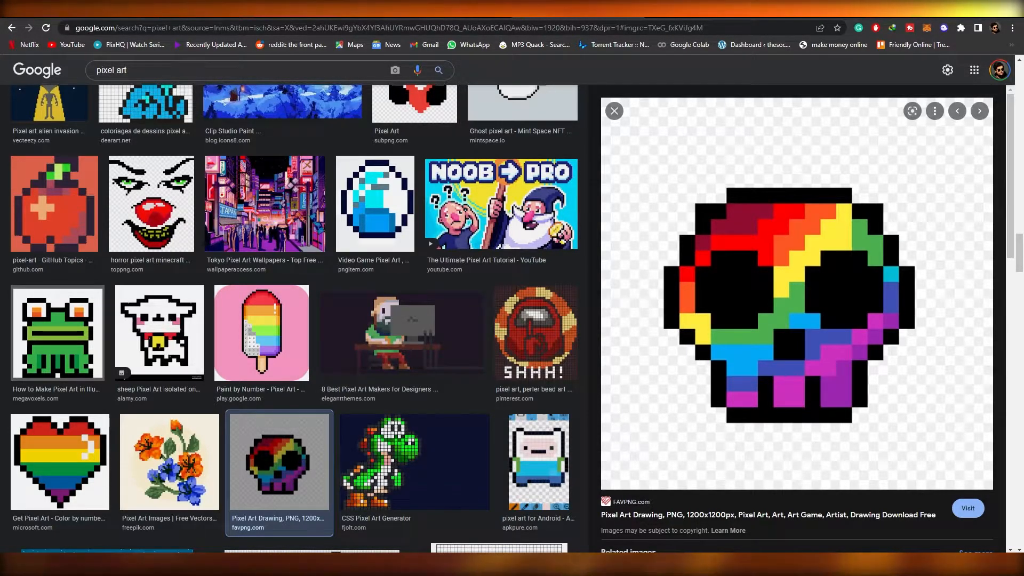
click(449, 10)
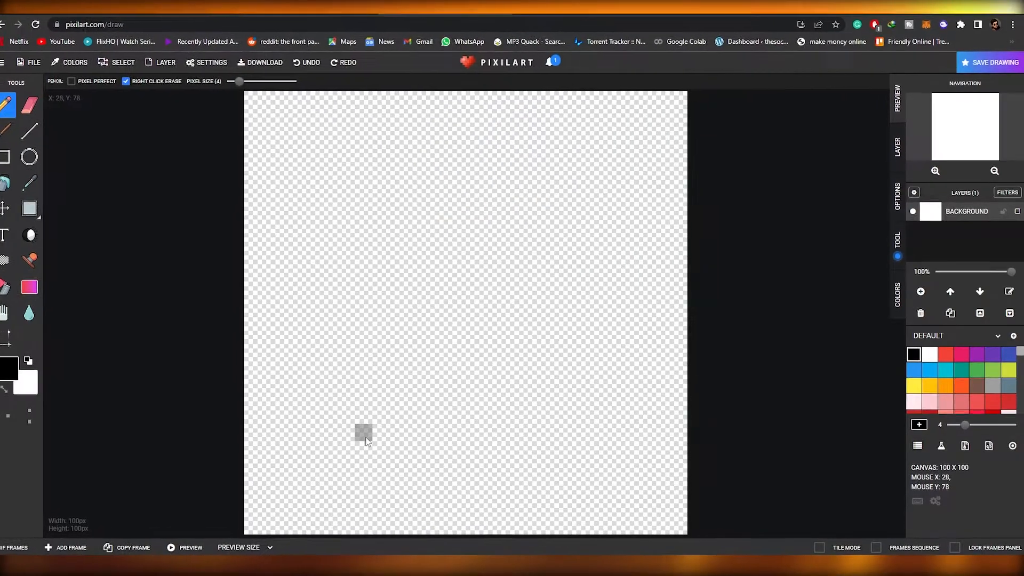
click(377, 441)
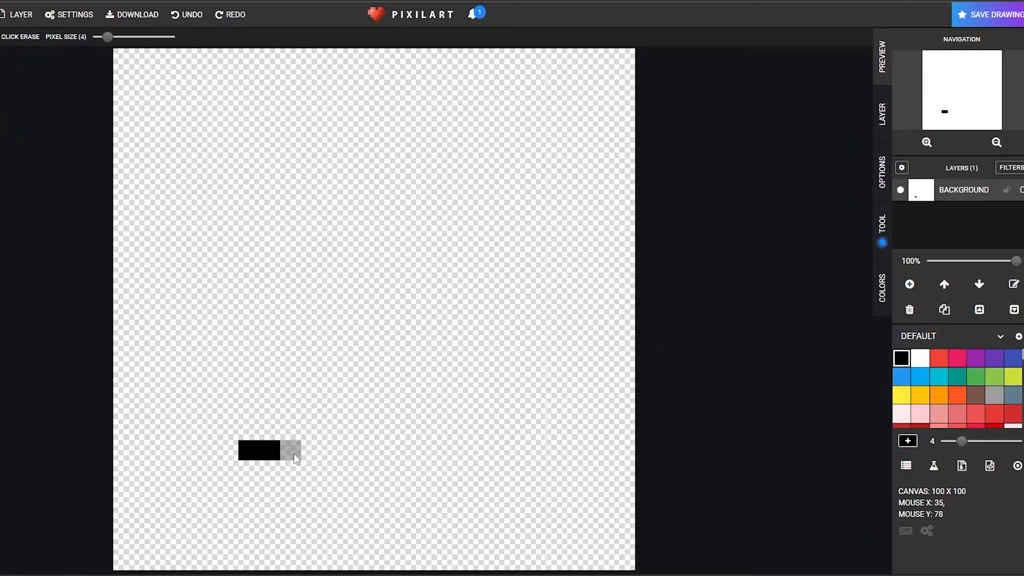
drag(294, 456, 340, 457)
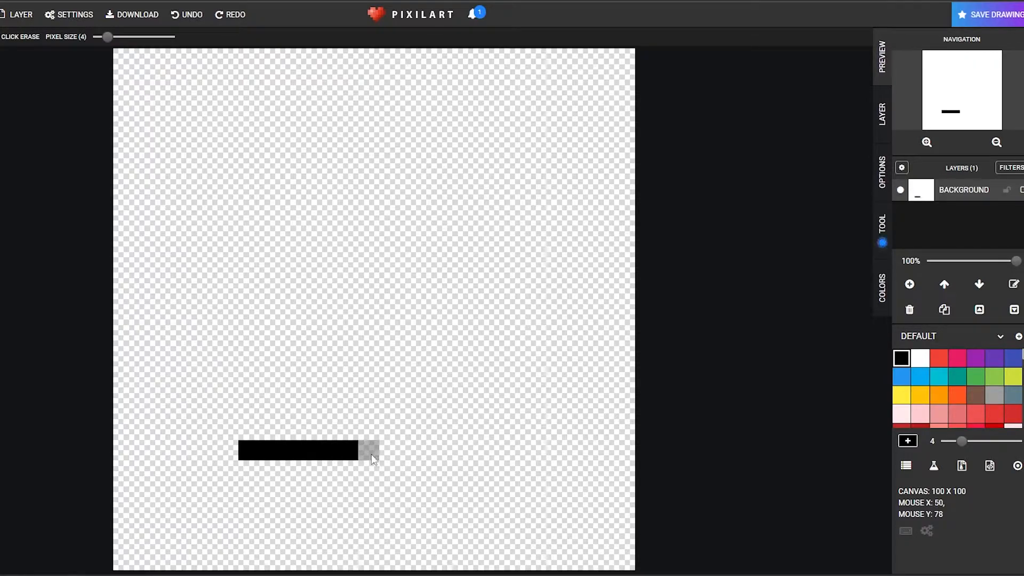
click(394, 455)
click(429, 452)
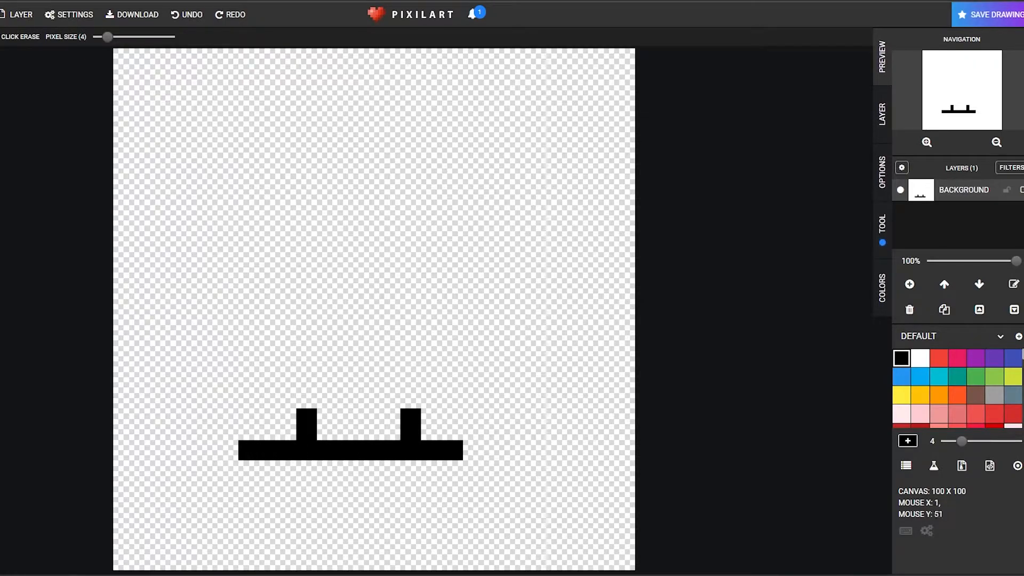
Trim both ends of the skull's black jaw line with the eraser
click(0, 315)
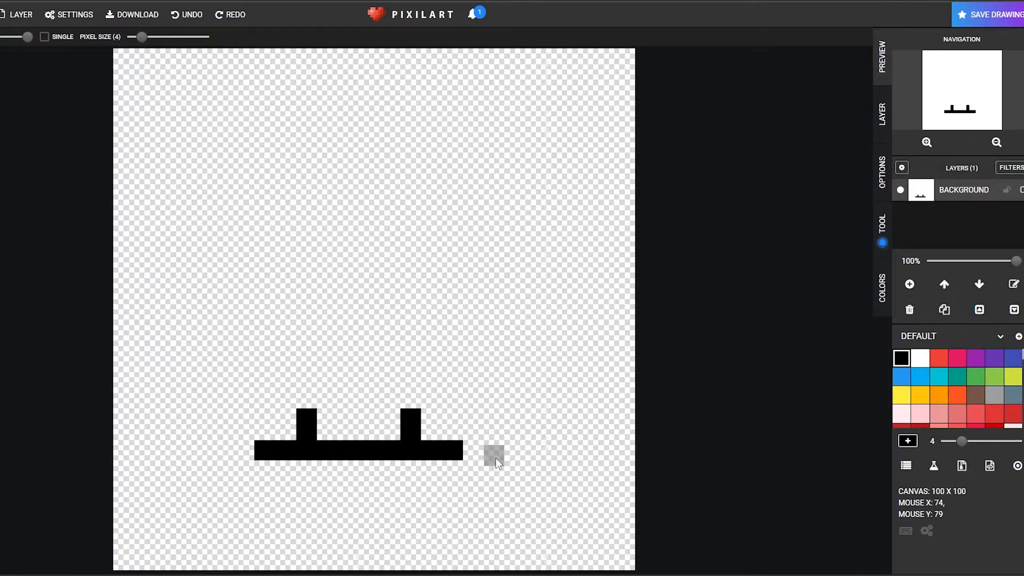
key(ctrl+z)
key(e)
Draw the skull's two vertical jaw sides about 19 pixels high, with two blocks stepping diagonally outwards above each
click(245, 434)
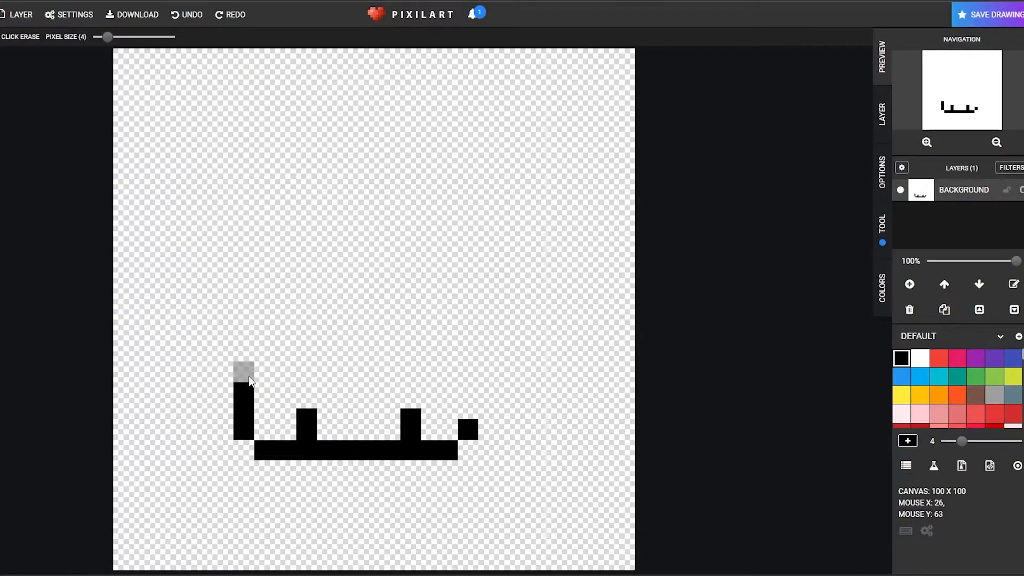
click(469, 414)
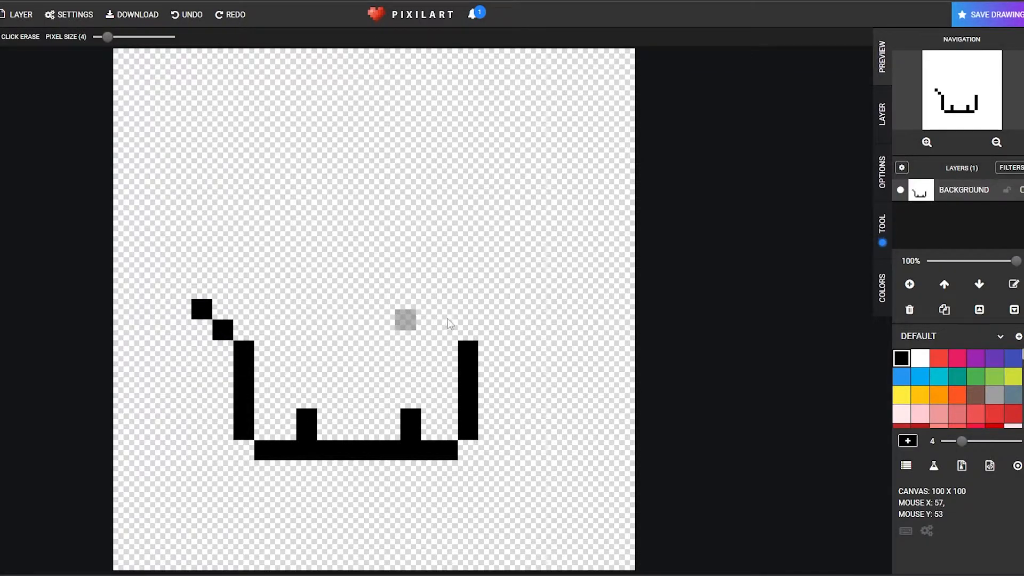
click(489, 330)
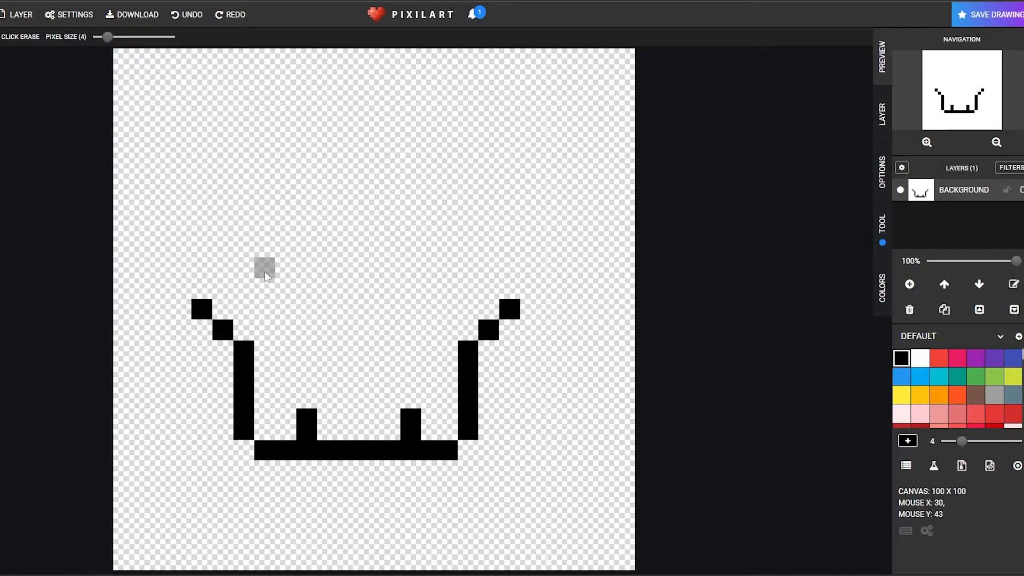
Extend the outermost block on each side upwards into a vertical skull wall about 16 pixels high
click(206, 293)
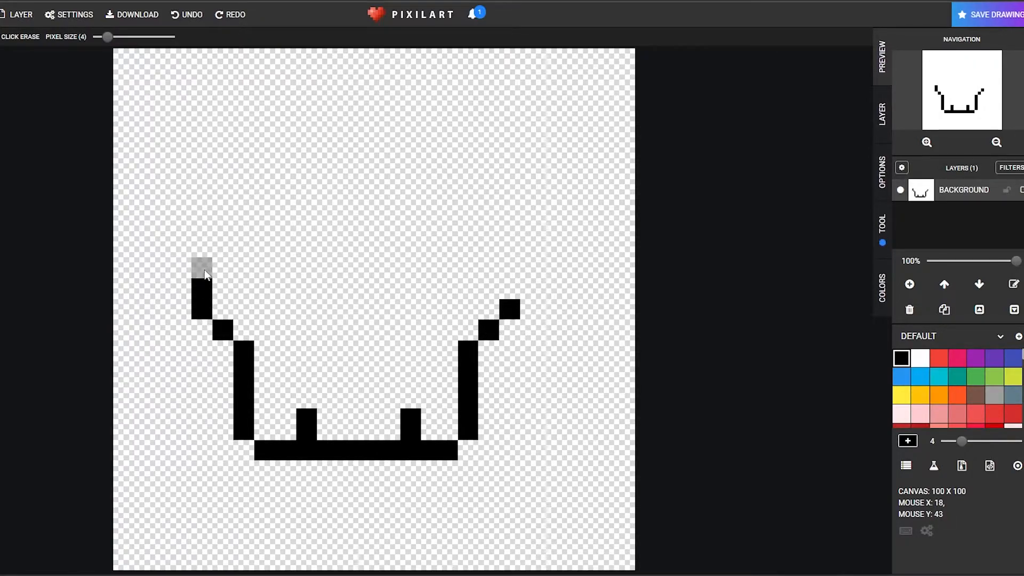
click(208, 253)
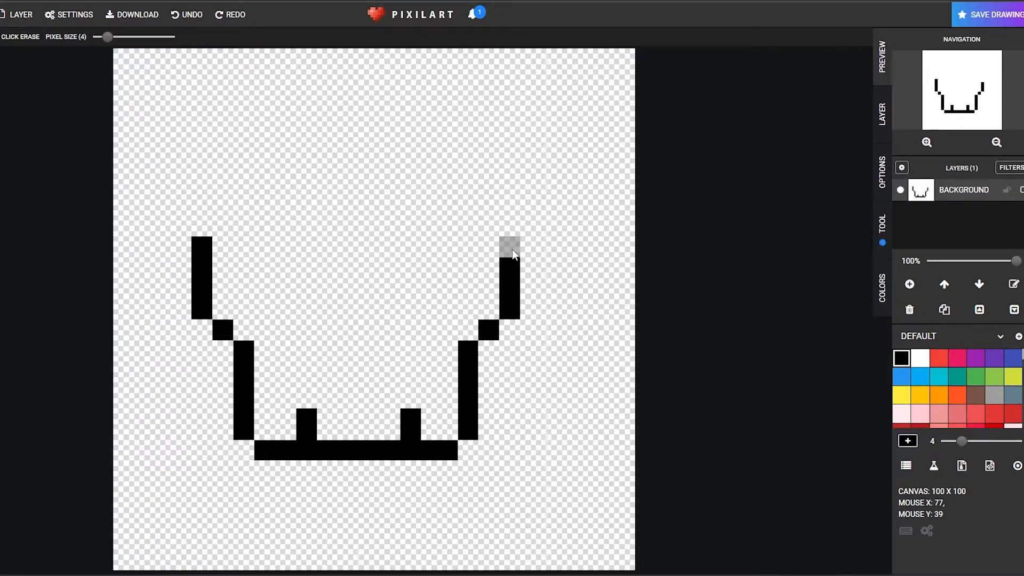
click(515, 252)
Following the skull reference, extend both walls inwards above the sides with a segment about 8 pixels high and one diagonal block
click(446, 1)
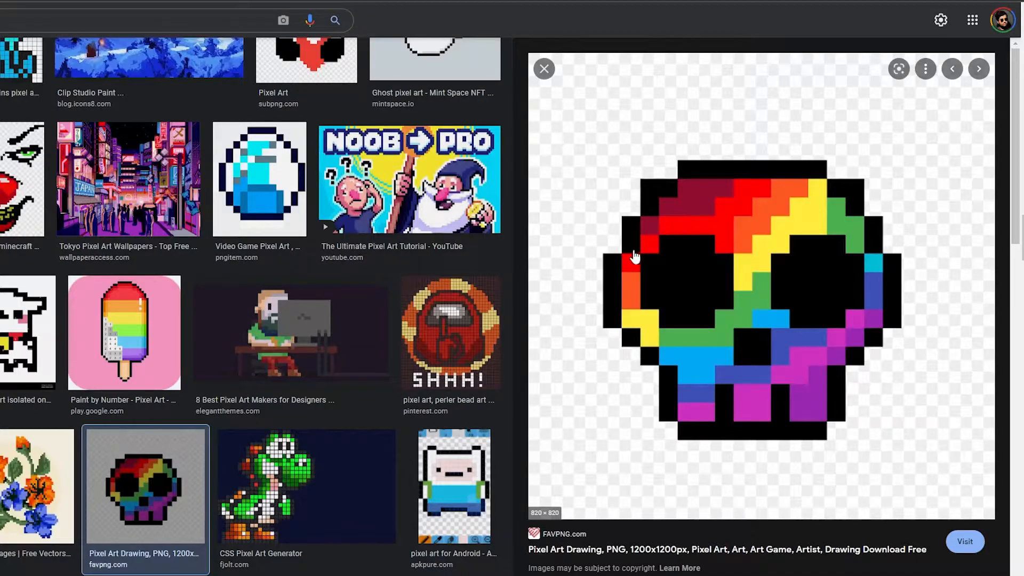
click(333, 0)
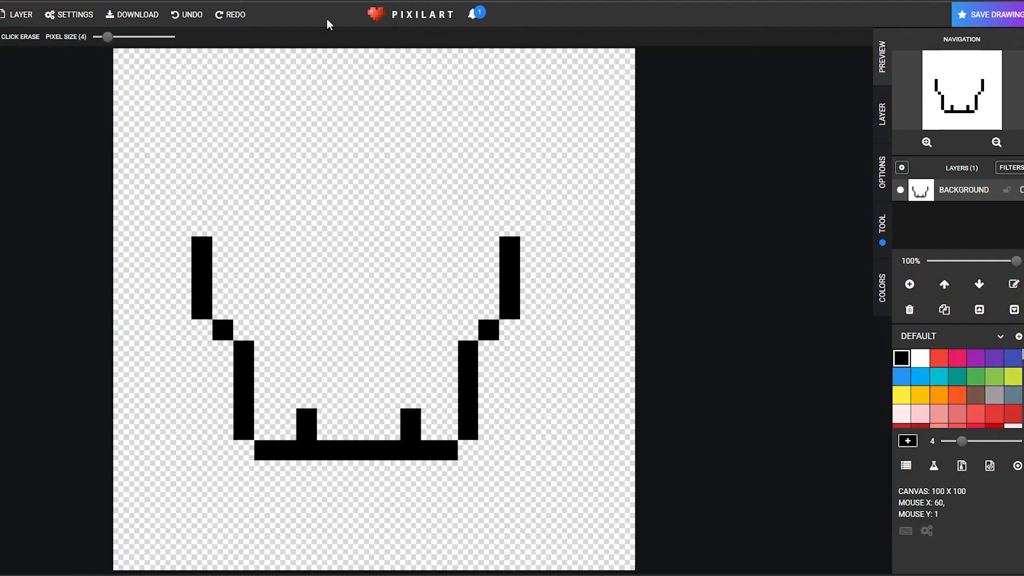
click(219, 226)
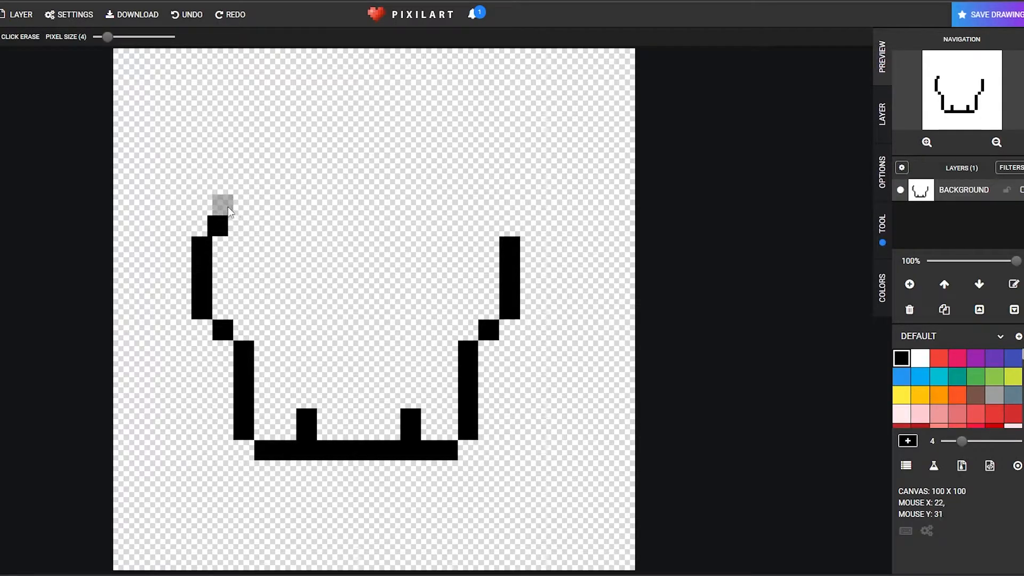
click(219, 206)
click(240, 185)
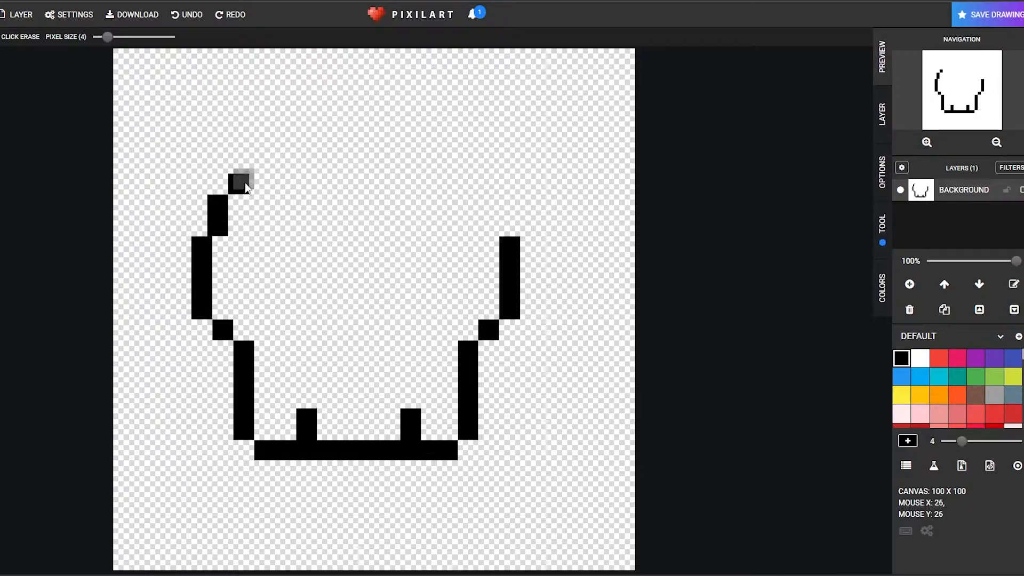
click(488, 226)
click(489, 208)
click(468, 185)
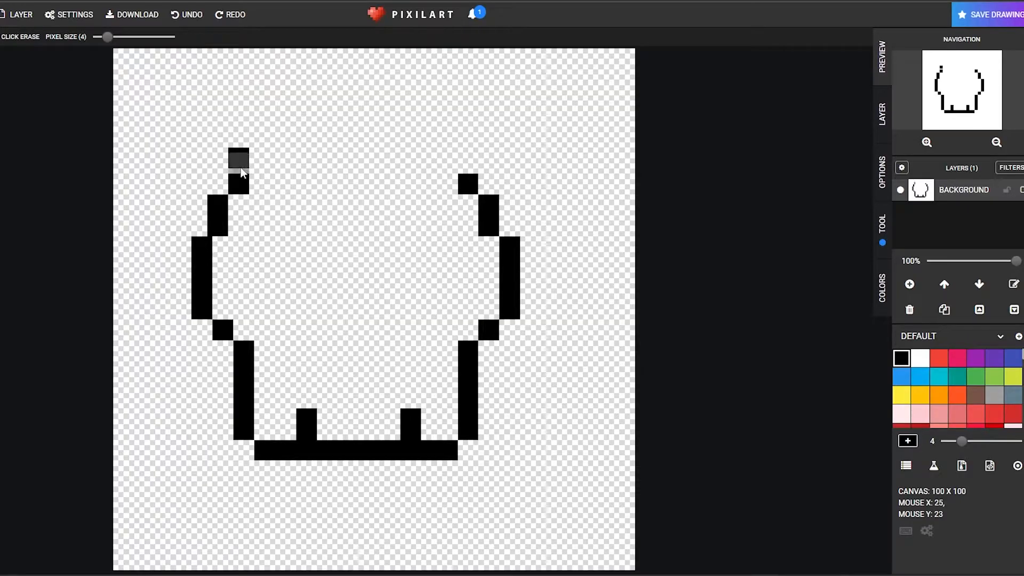
Round both upper corners of the skull with extra black blocks and close its crown with a line about 40 pixels long
click(242, 163)
click(468, 158)
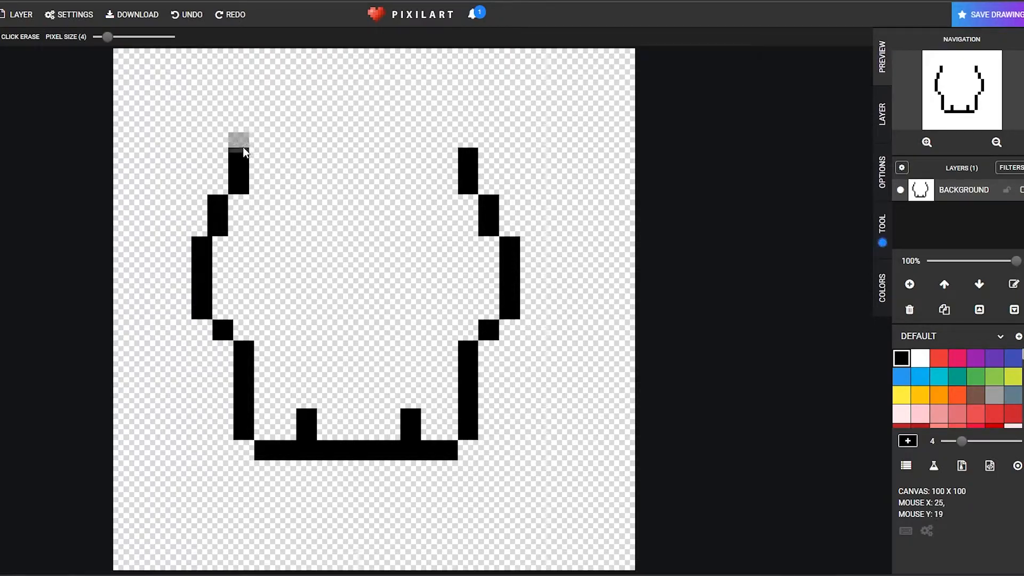
click(259, 158)
drag(447, 160, 446, 141)
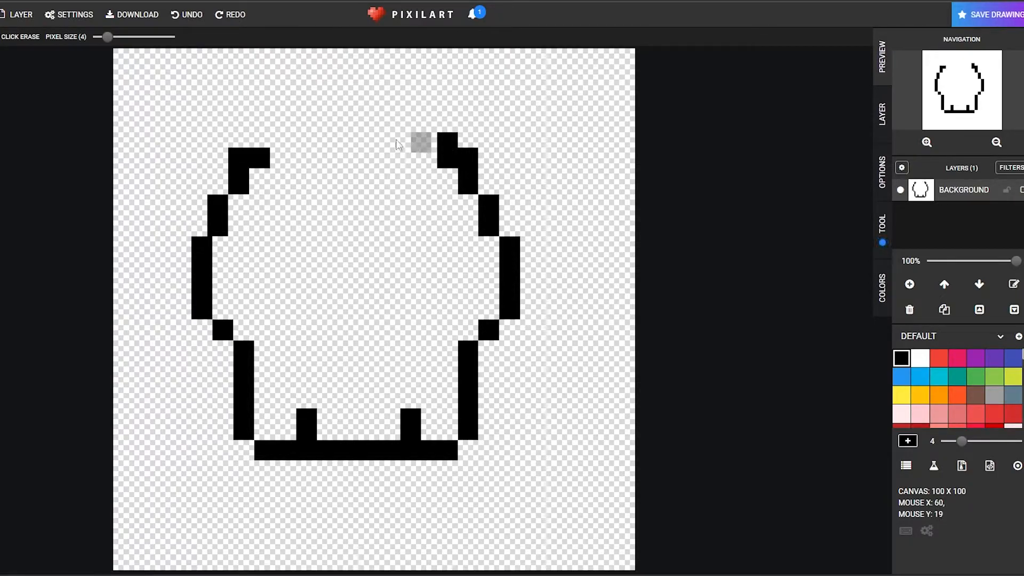
drag(261, 139, 428, 140)
click(445, 140)
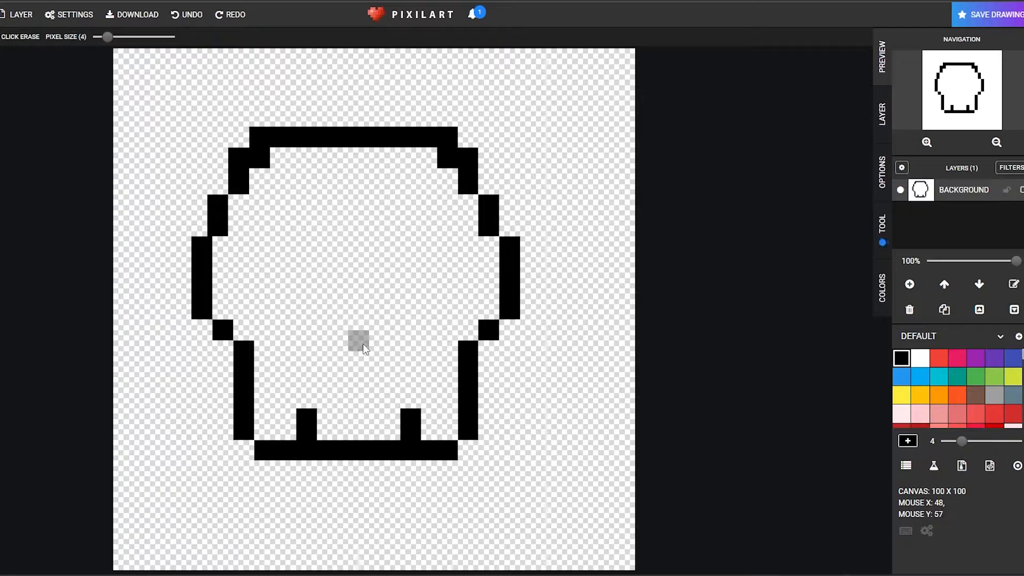
Draw a solid black nose in the middle of the skull, about 12 pixels wide and 8 pixels high
click(360, 341)
click(339, 336)
click(339, 317)
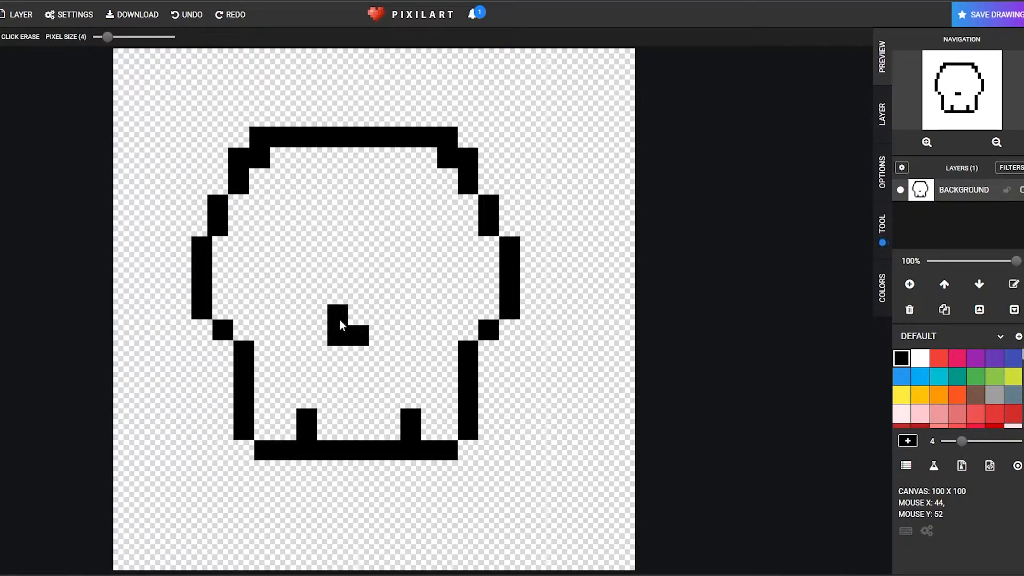
click(358, 319)
click(380, 336)
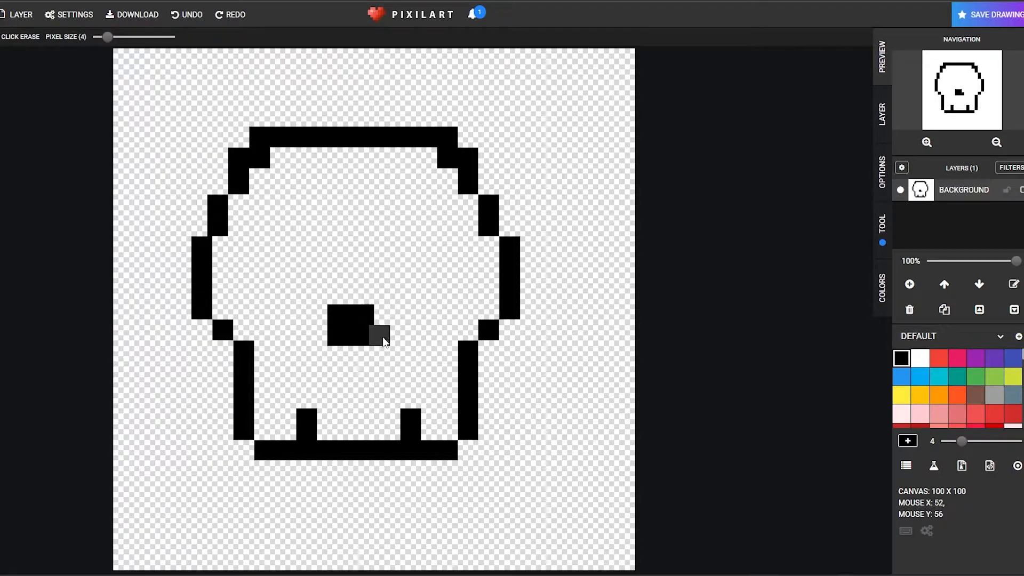
click(380, 315)
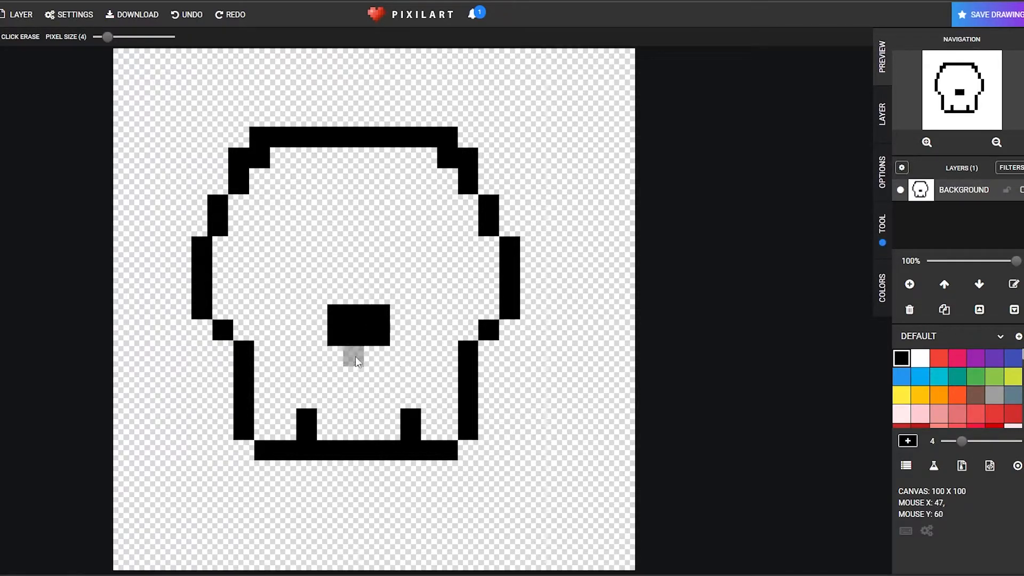
Erase the nose's two sides and lower edge to make it a square of about 7 x 7 pixels
key(e)
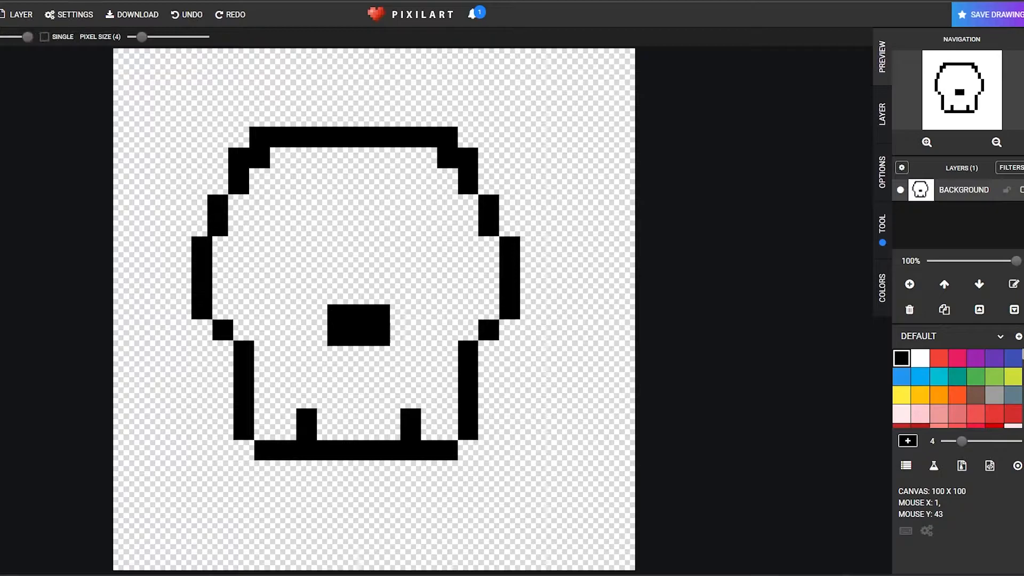
click(329, 343)
click(330, 322)
click(330, 311)
drag(392, 337, 392, 316)
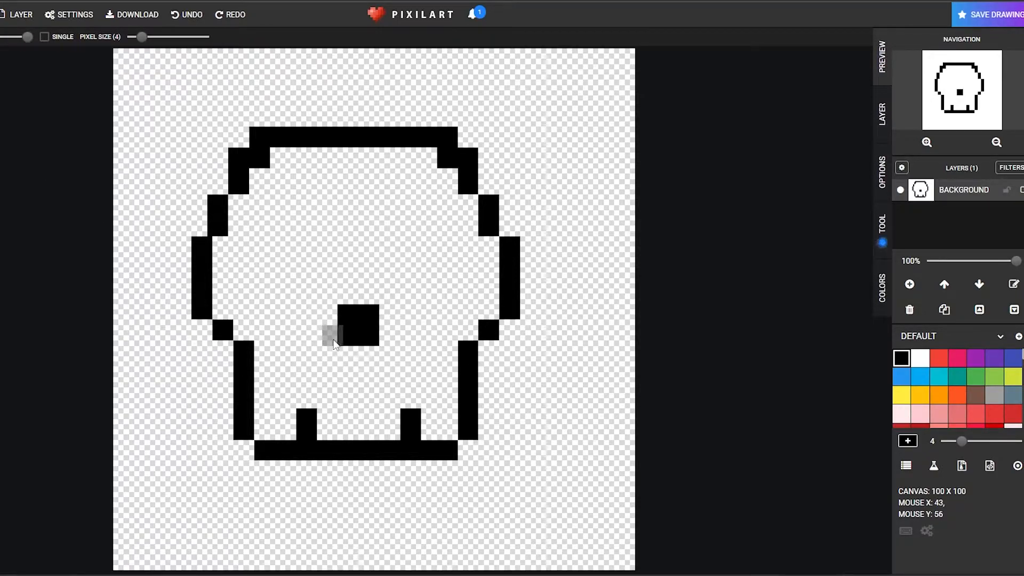
drag(335, 336, 335, 314)
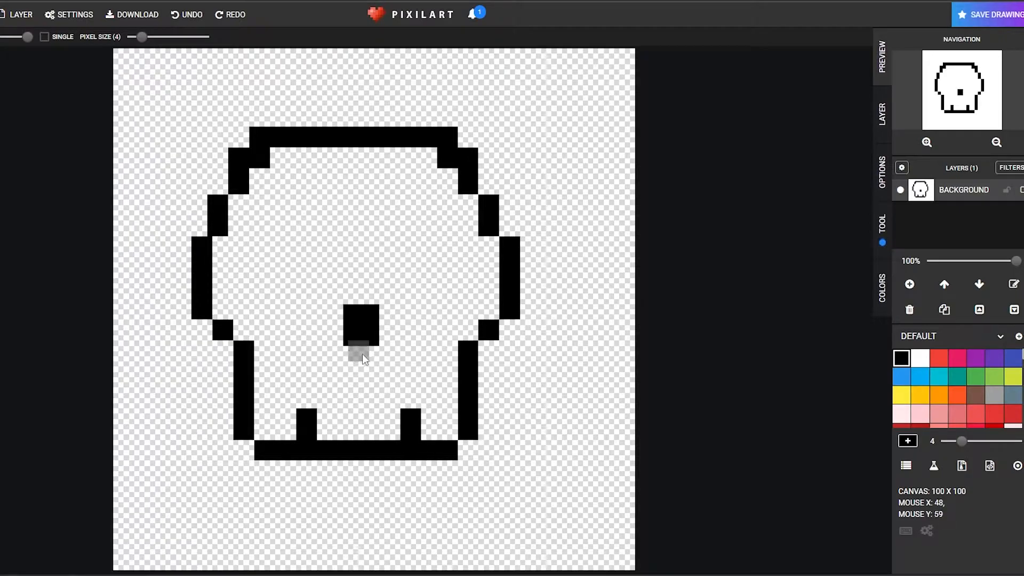
drag(354, 349, 374, 349)
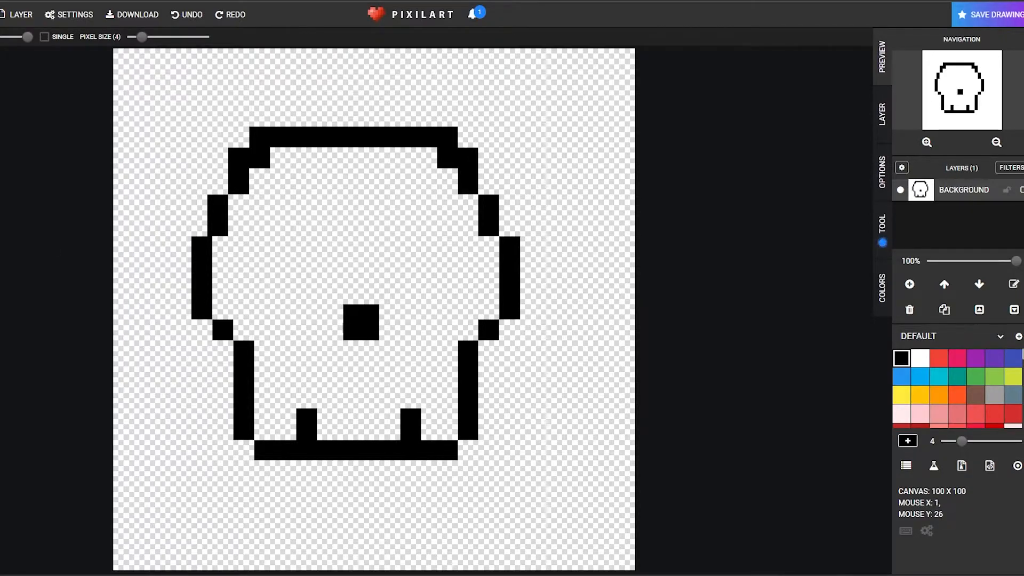
Draw the black outline of the left eye socket above the nose, about 17 pixels wide and 15 pixels high
click(1, 62)
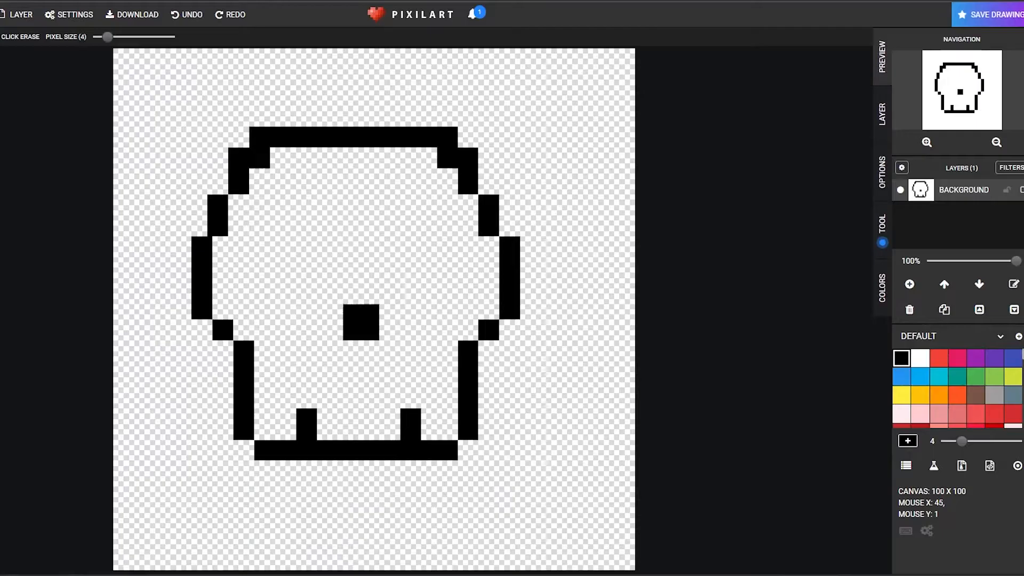
click(322, 315)
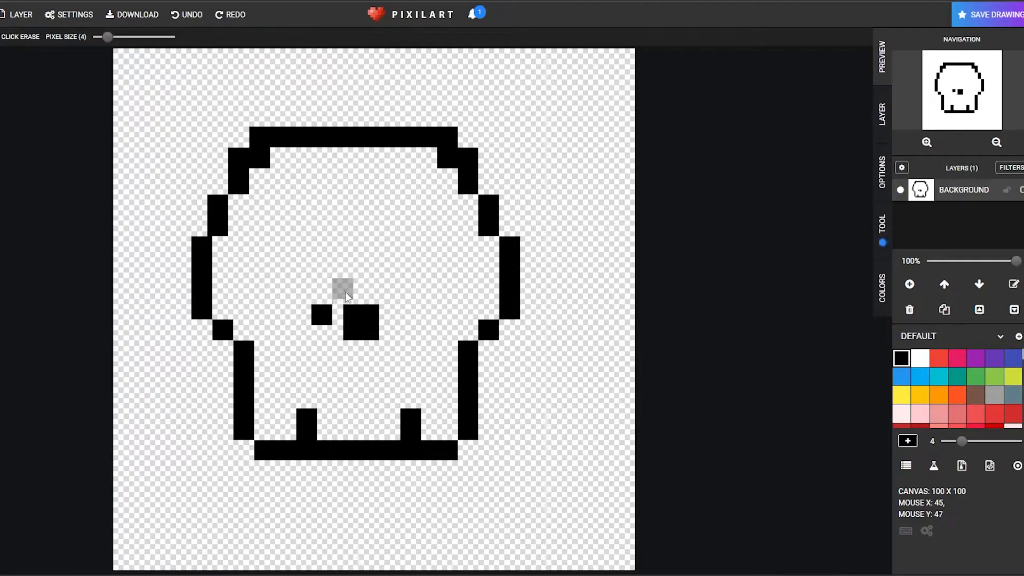
click(321, 297)
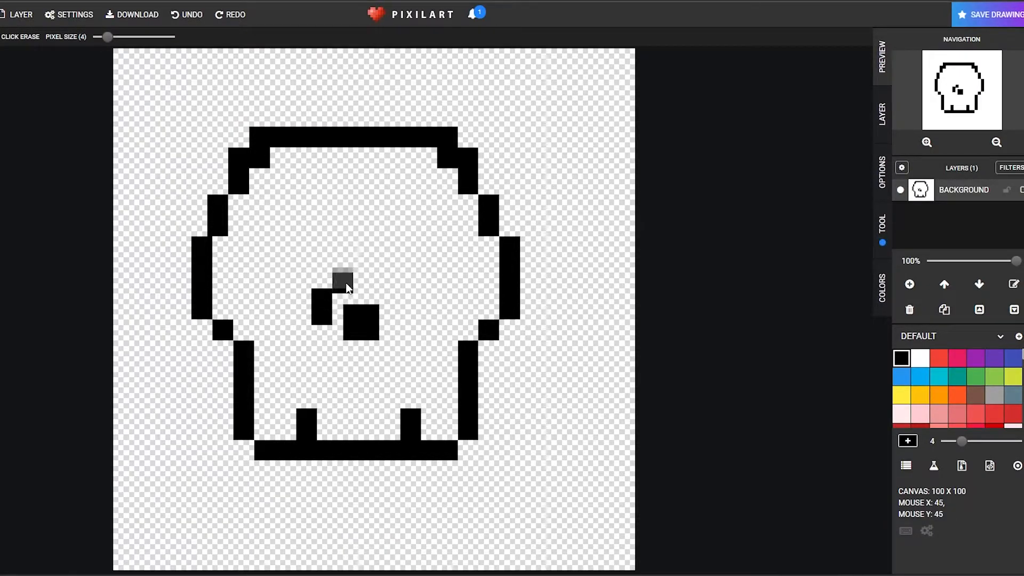
click(325, 288)
click(348, 261)
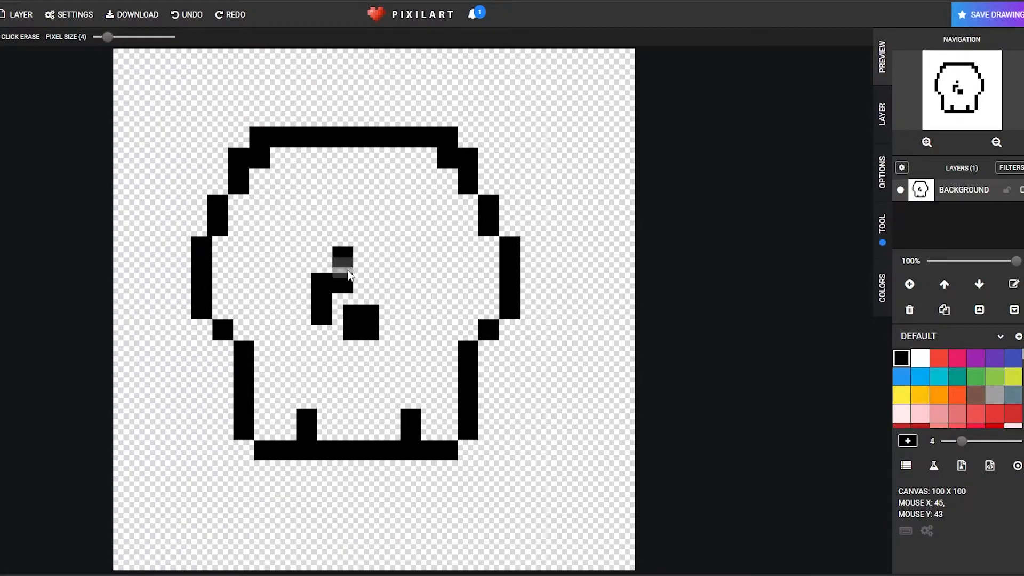
click(343, 241)
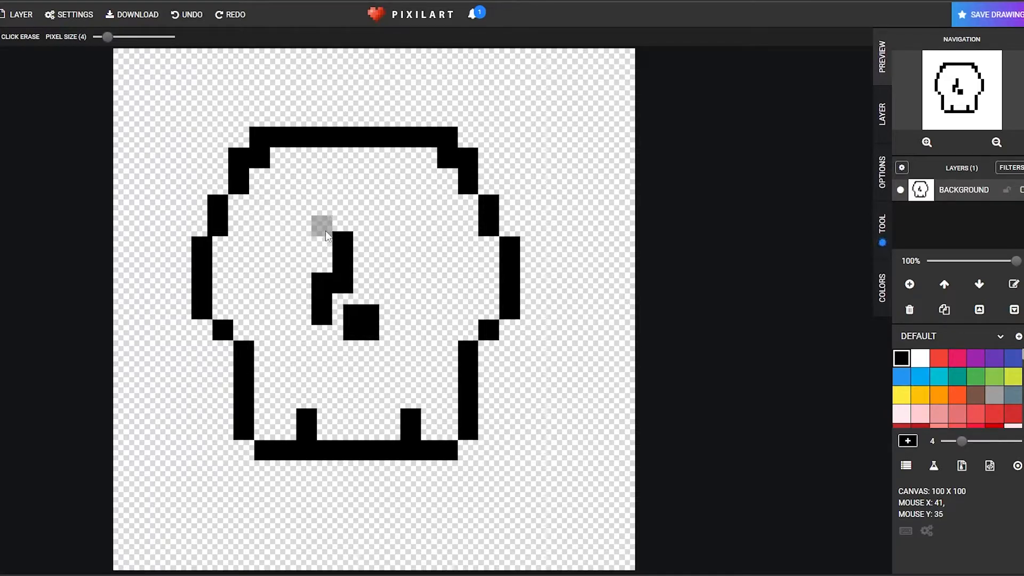
mouse_move(327, 230)
mouse_down()
mouse_move(299, 230)
mouse_move(276, 271)
mouse_move(293, 282)
mouse_move(284, 292)
mouse_up()
click(287, 293)
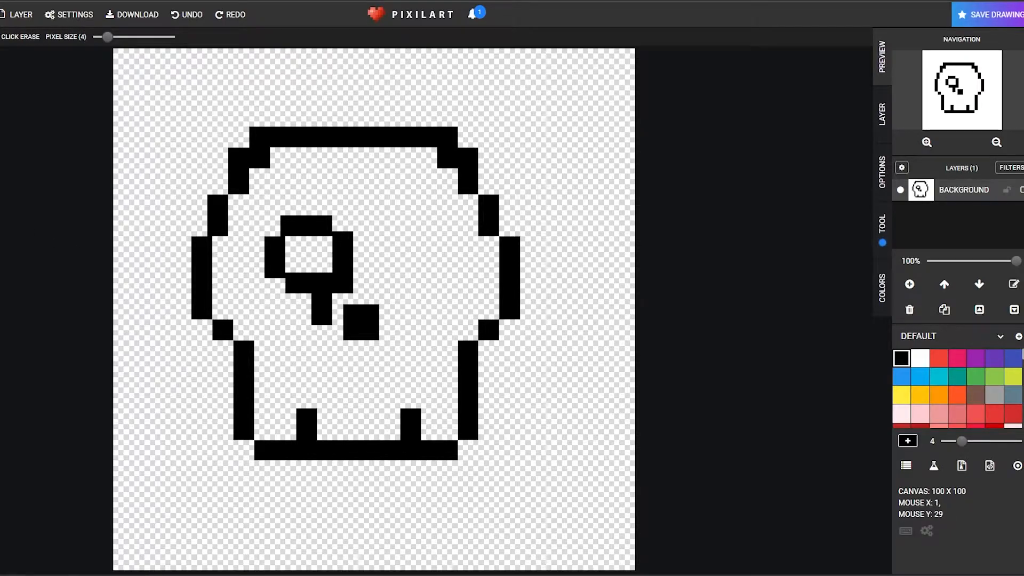
Erase the stub and corner block under the left eye socket's outline and fill the socket solid black
key(p)
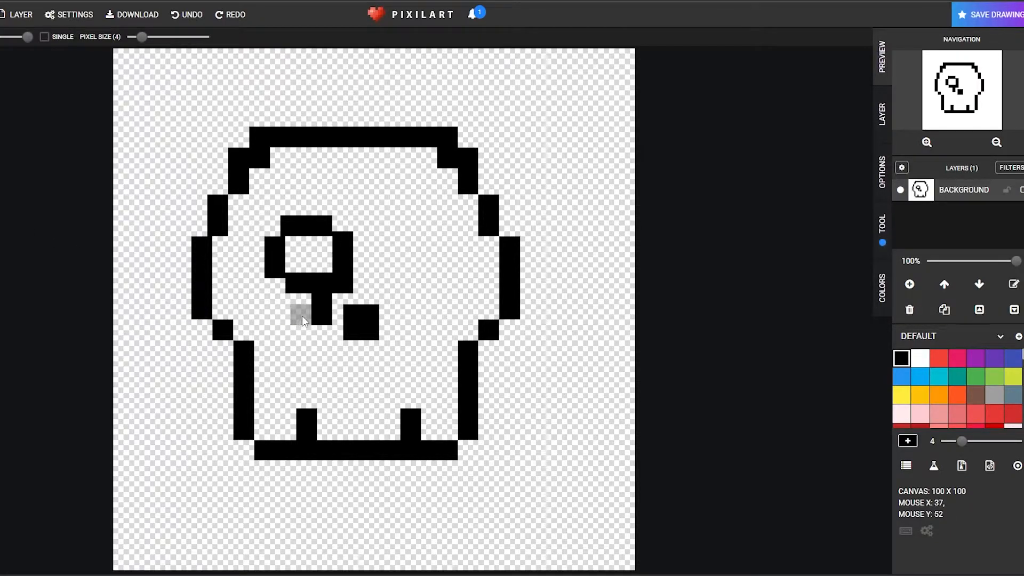
click(322, 309)
click(342, 282)
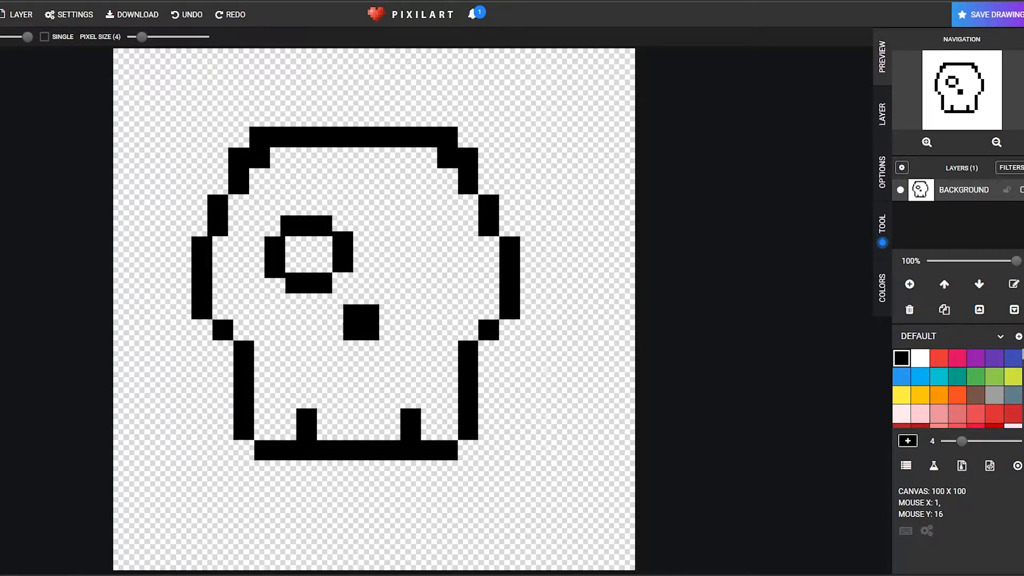
key(p)
mouse_move(299, 266)
mouse_down()
mouse_move(309, 251)
mouse_move(320, 269)
mouse_up()
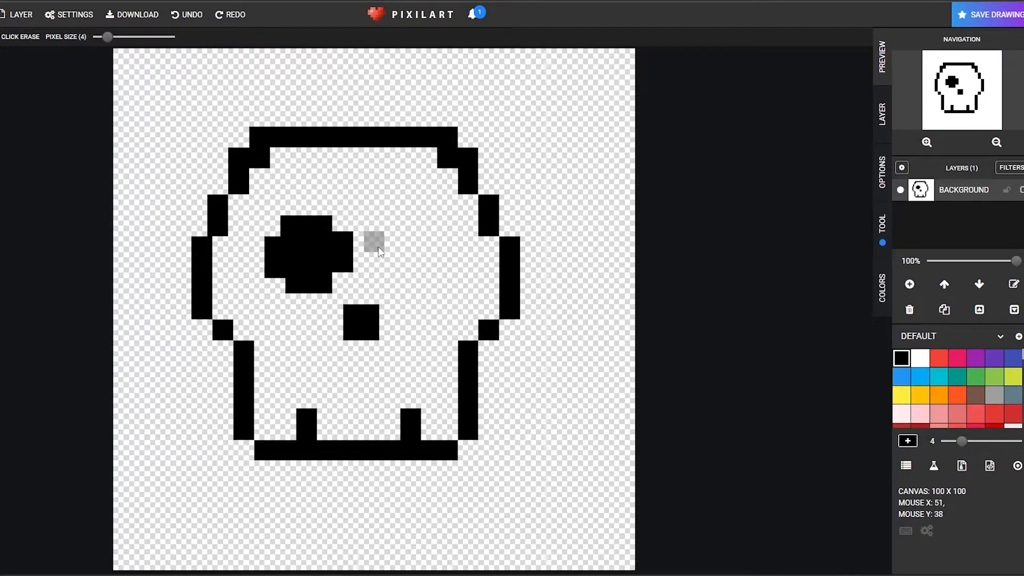
Draw a matching solid black right eye socket, about 18 pixels wide and 17 pixels high
drag(397, 248, 398, 270)
drag(416, 221, 442, 221)
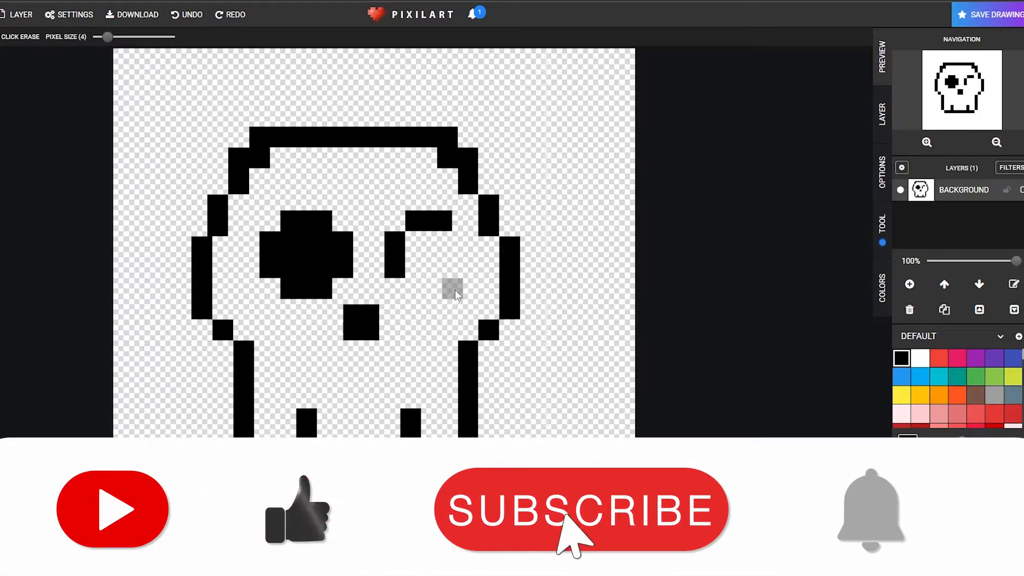
click(416, 288)
click(437, 290)
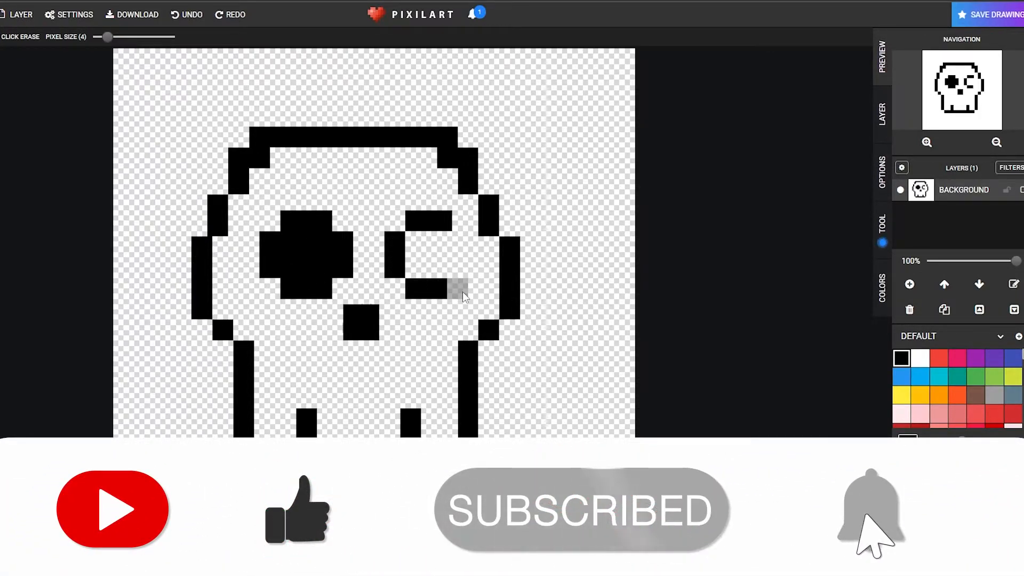
click(449, 291)
click(449, 221)
mouse_move(469, 270)
mouse_down()
mouse_move(469, 244)
mouse_move(423, 246)
mouse_move(460, 288)
mouse_up()
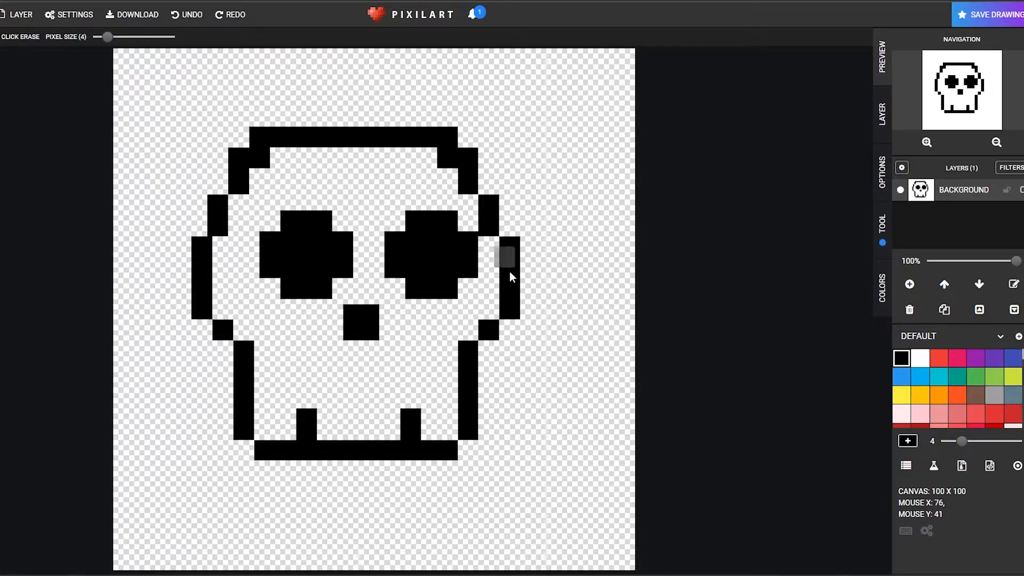
Add a new layer and draw a red diagonal of nine blocks from the skull's upper right corner towards its lower left jaw
click(939, 358)
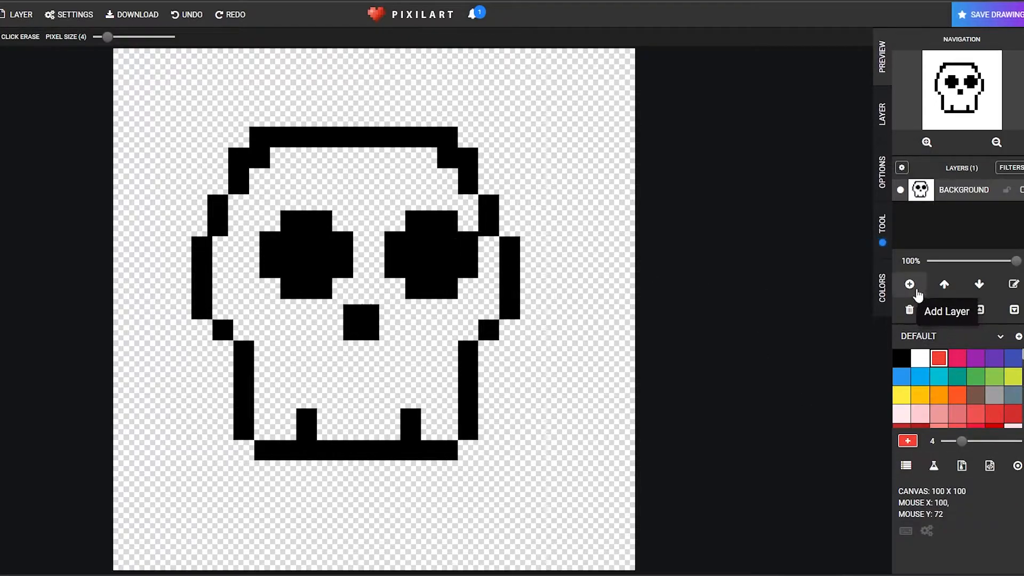
click(915, 289)
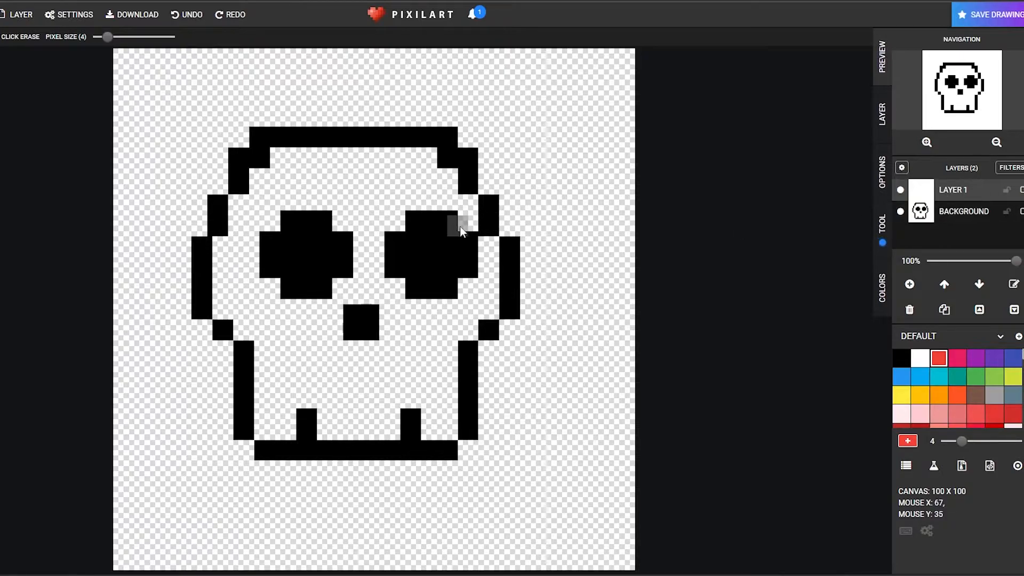
click(448, 179)
click(427, 201)
click(405, 221)
click(384, 242)
click(363, 262)
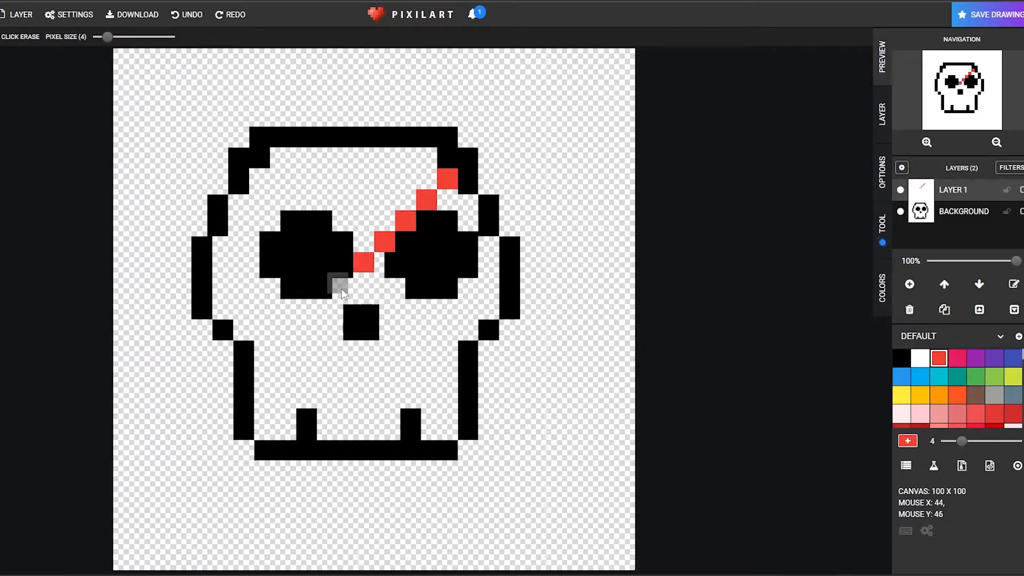
click(342, 283)
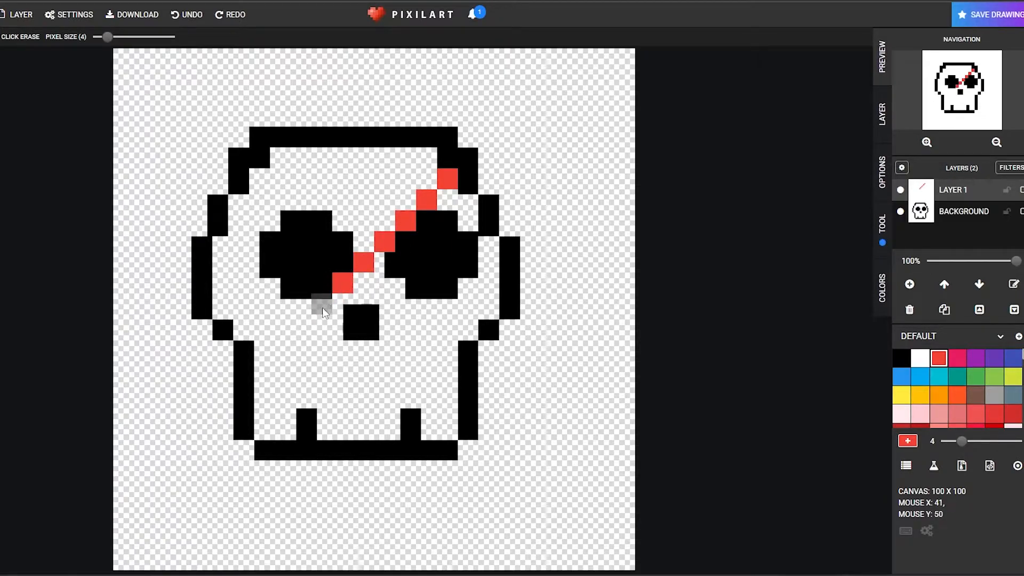
click(323, 309)
click(302, 326)
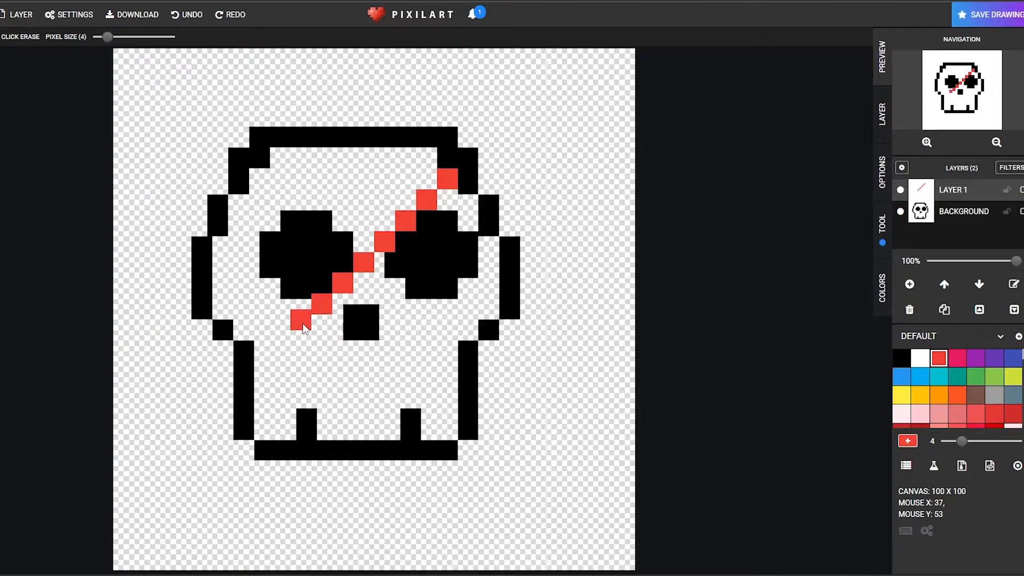
click(279, 346)
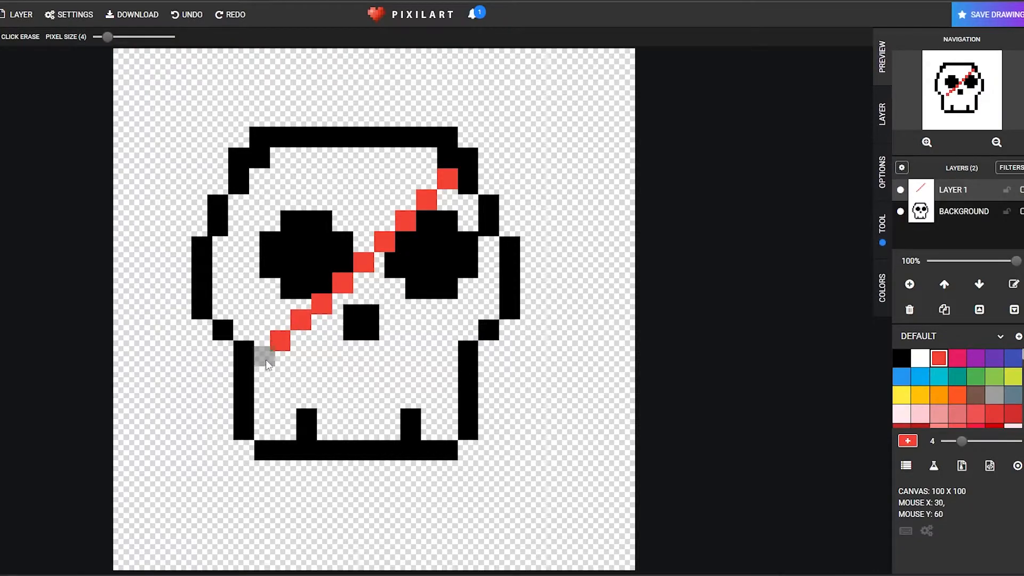
Place the coloring layer beneath the black outline and fill the skull with diagonal rainbow bands, from red at upper left to yellow at lower right
click(262, 363)
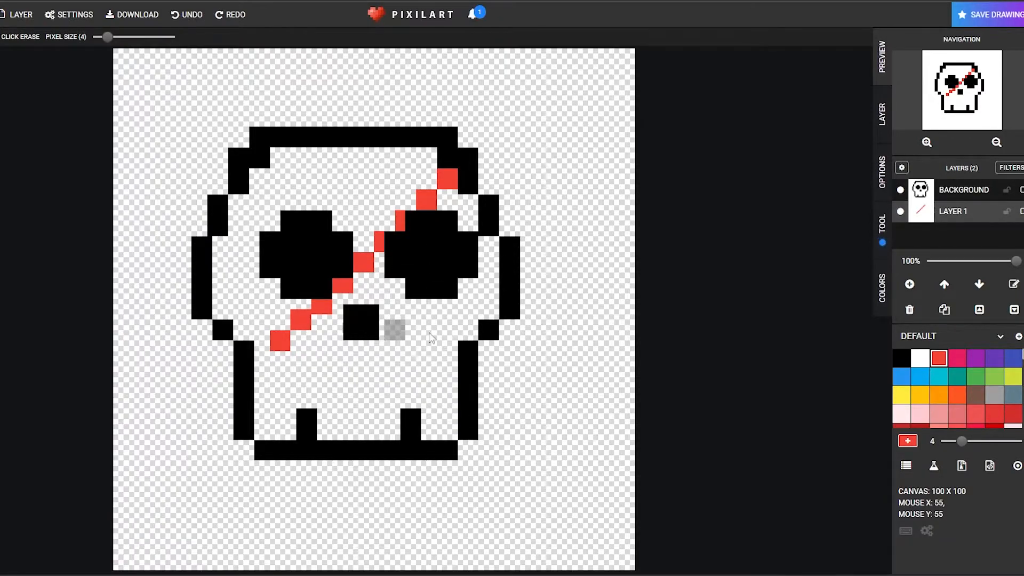
click(262, 363)
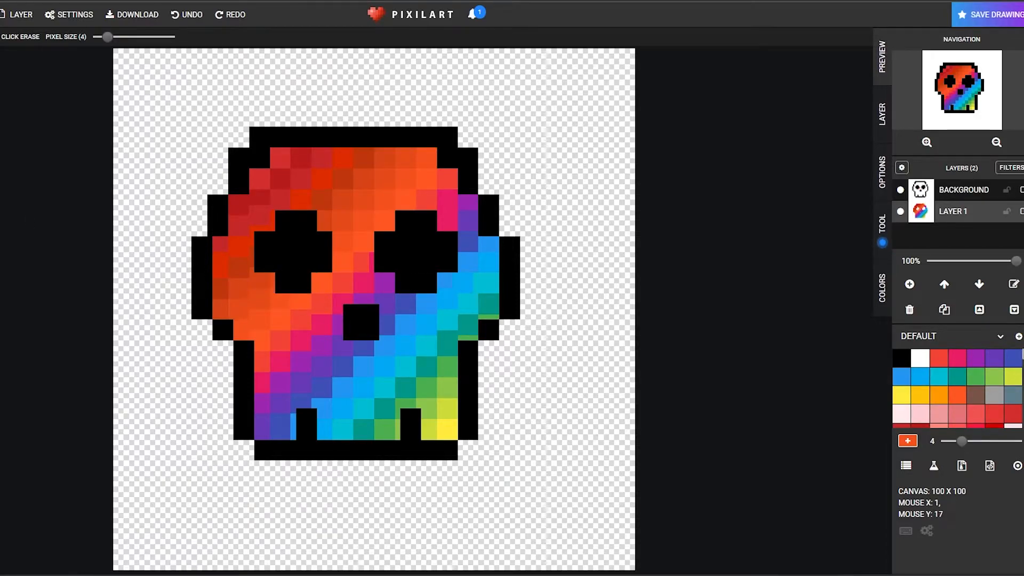
Switch to black on the background outline layer and extend the inner edge of the left eye socket by one pixel
click(1, 383)
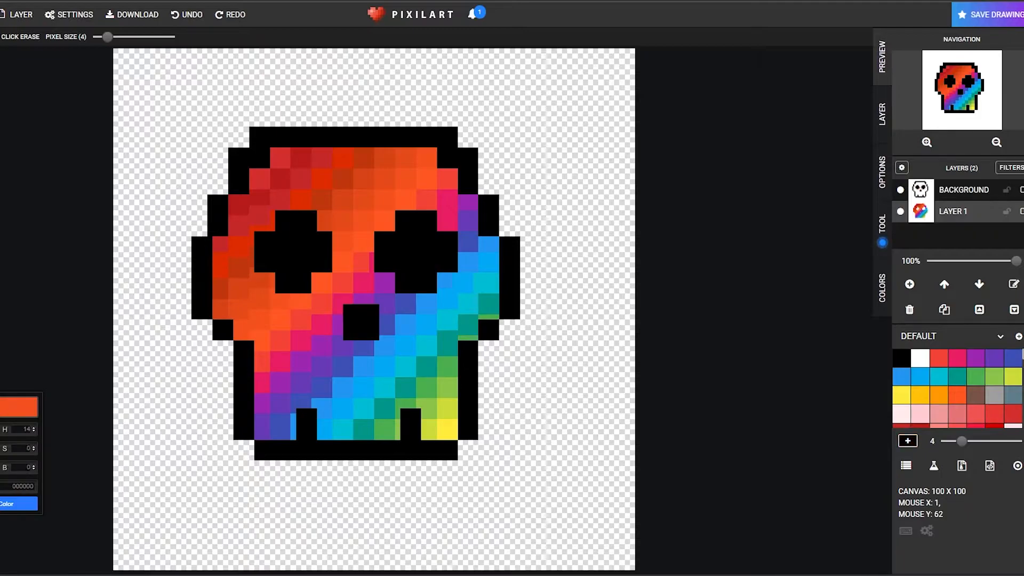
click(939, 192)
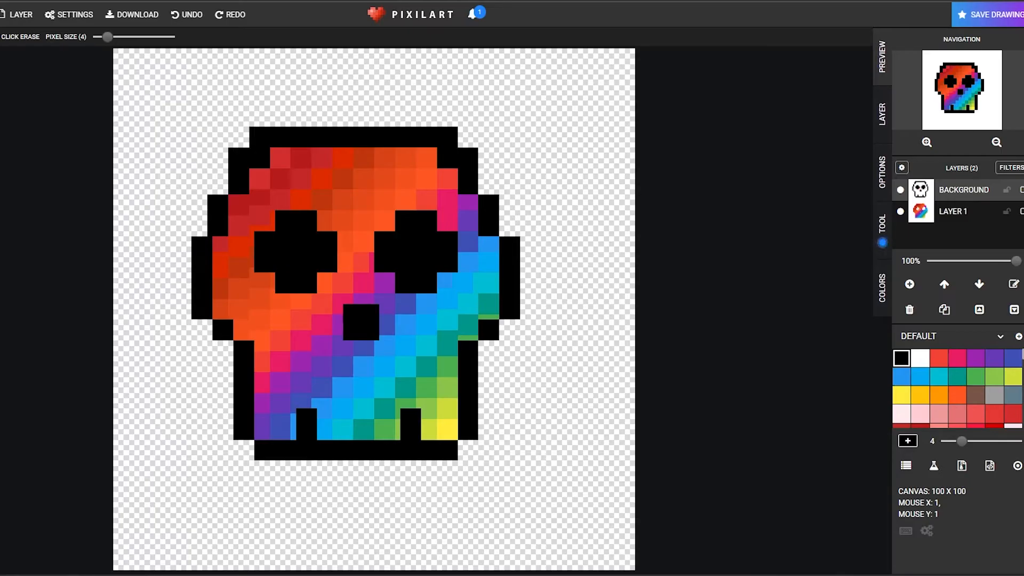
Try to resize the drawing with a height of 1000 and the Resize Contents option enabled
click(1, 200)
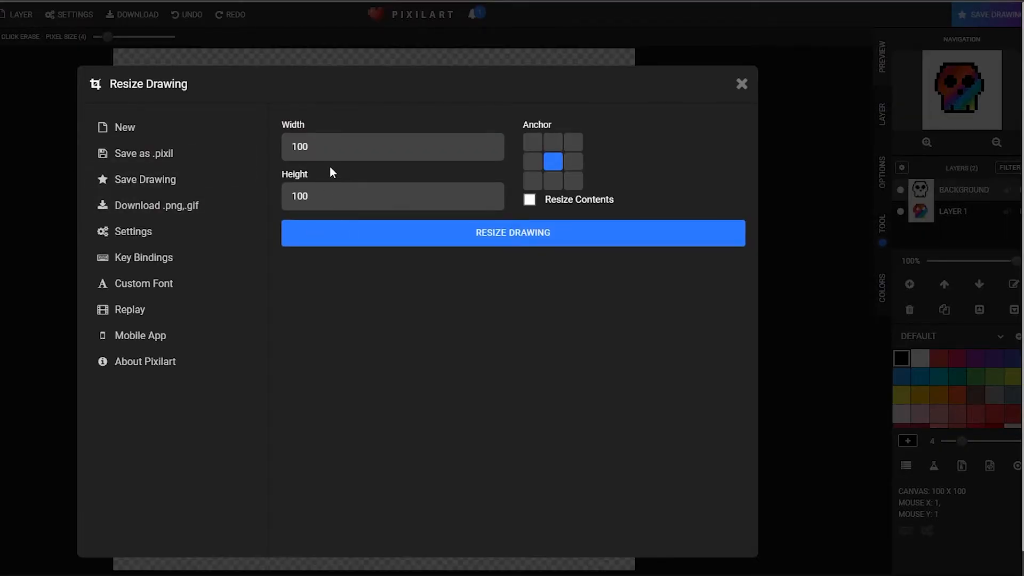
click(324, 152)
click(328, 207)
text(0)
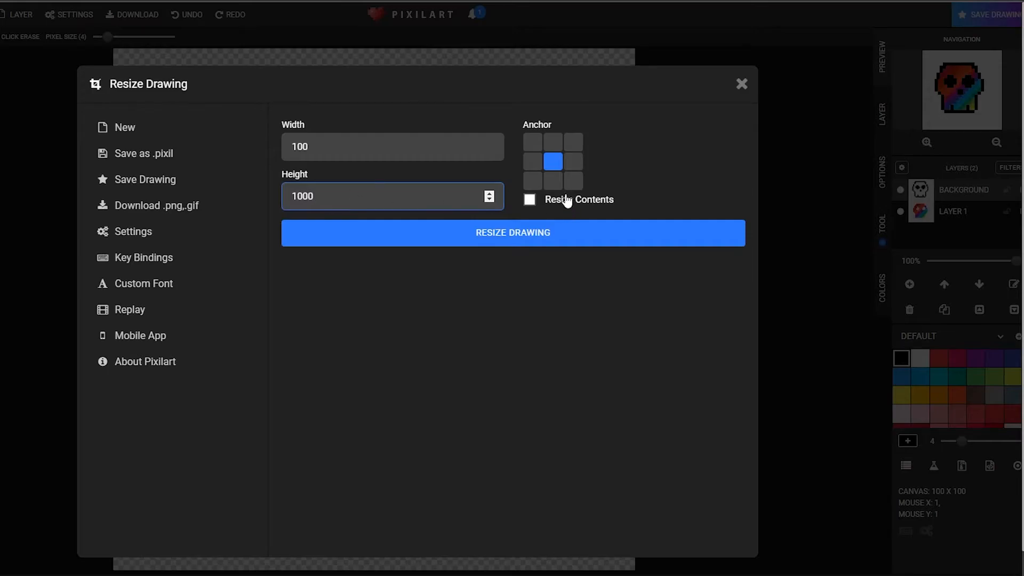
click(530, 201)
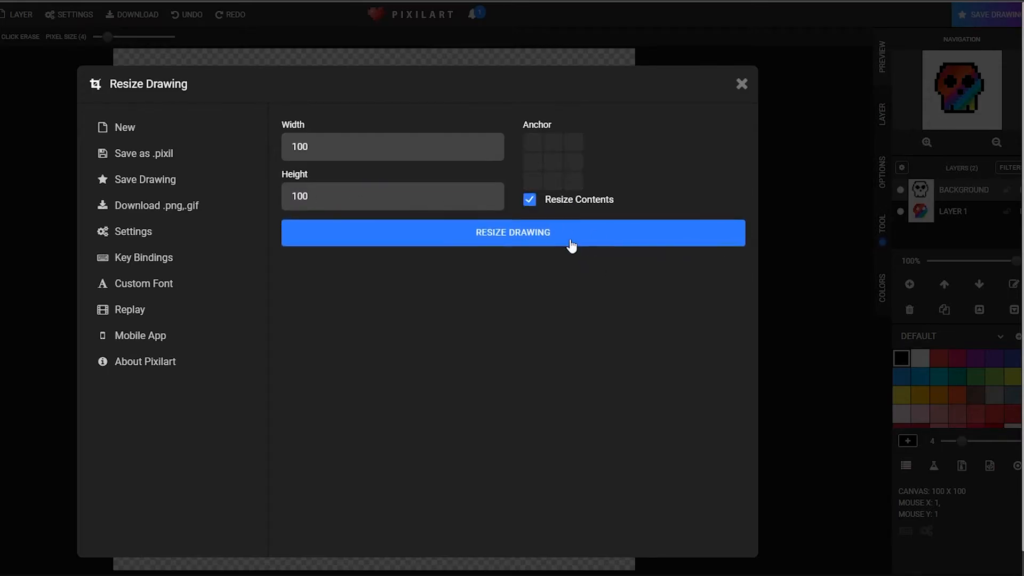
click(530, 202)
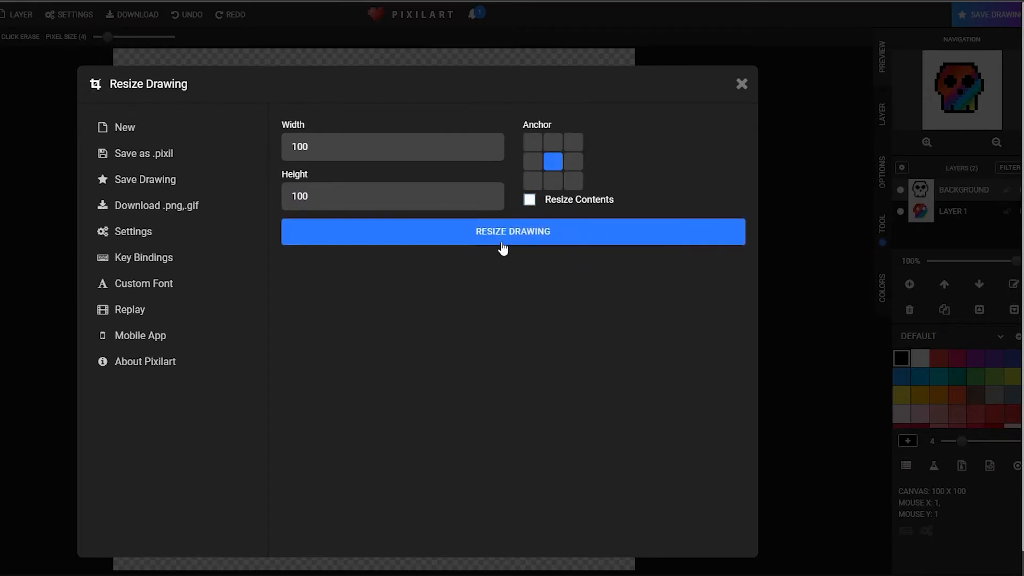
click(530, 200)
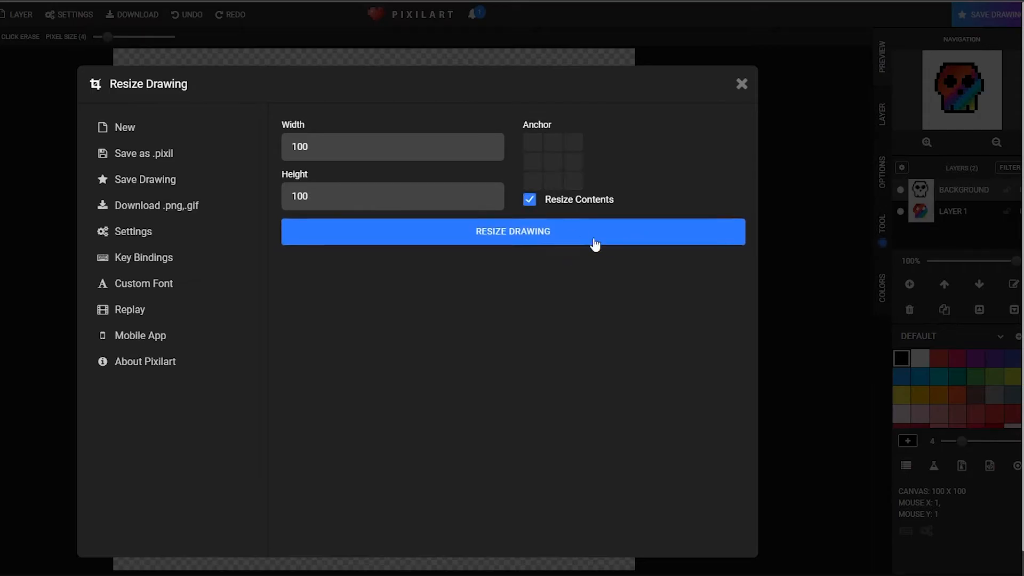
click(535, 231)
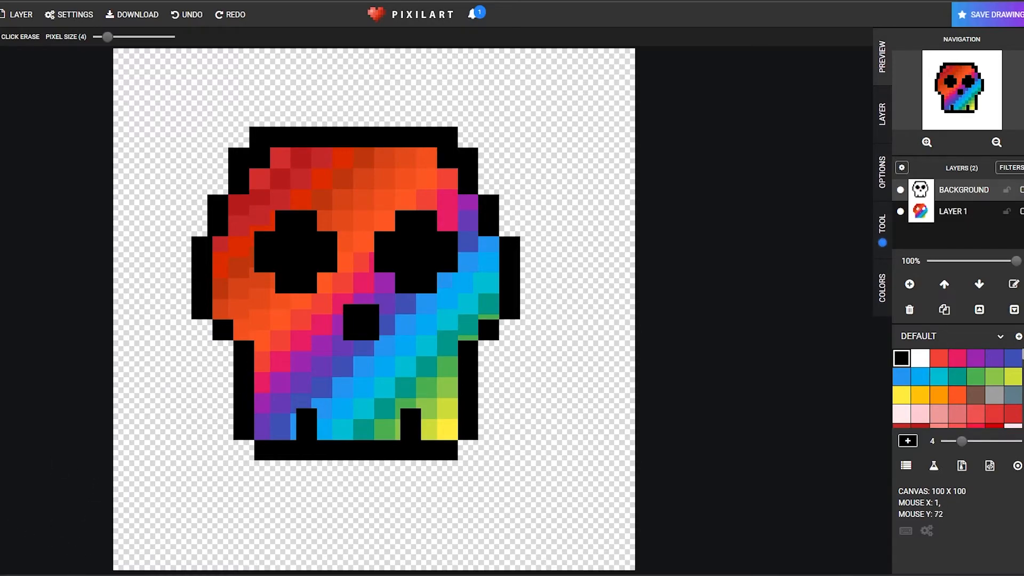
Try the resize again with content scaling on and the height set to 1000
click(1, 15)
click(530, 199)
click(359, 145)
click(344, 206)
text(000)
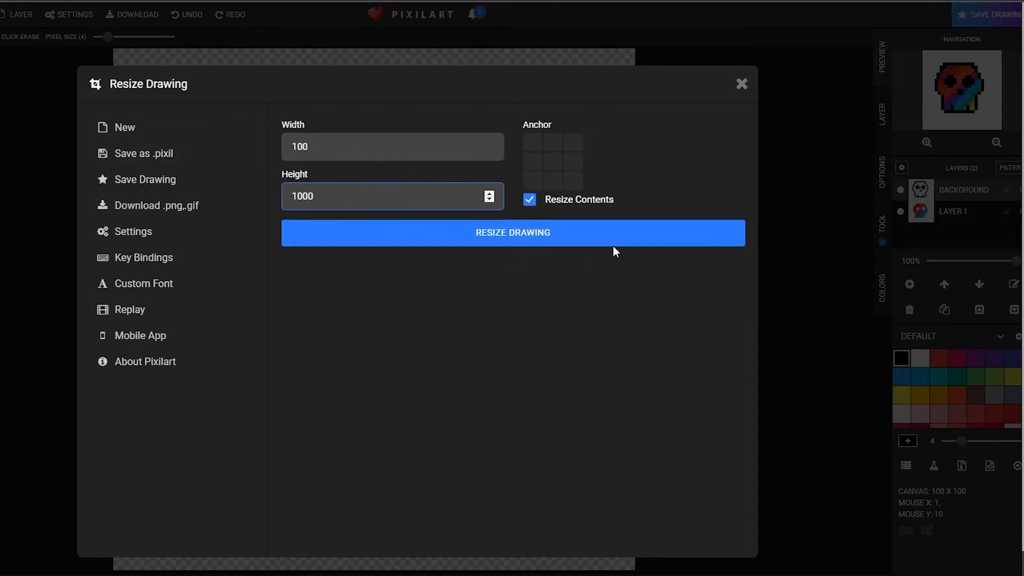
click(603, 244)
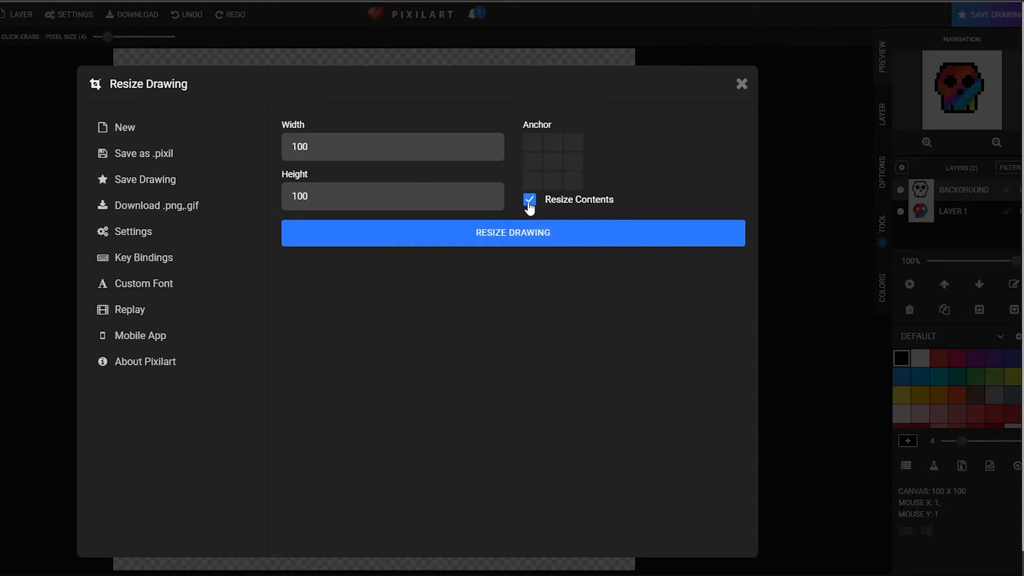
Try to resize the drawing to a width of 1000 with the Resize Contents option disabled
click(529, 200)
click(348, 146)
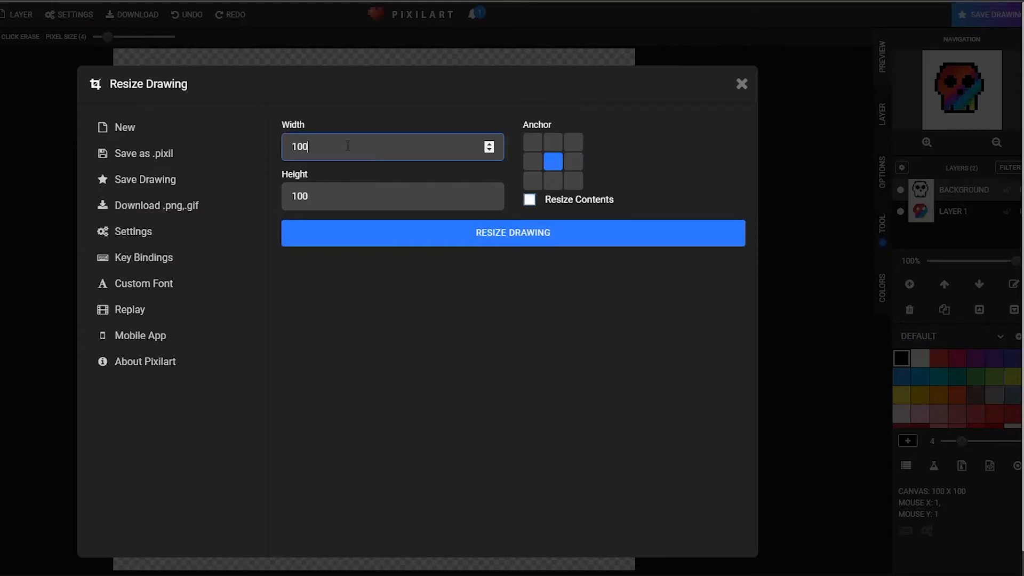
text(0)
click(358, 197)
click(542, 244)
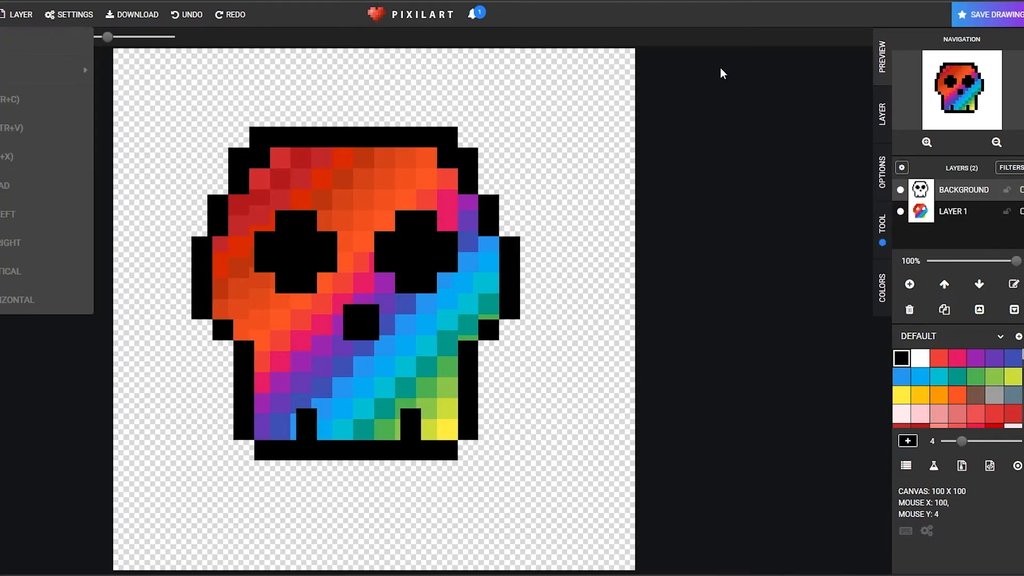
Download the drawing as a PNG at 10x scale, 1000 x 1000 pixels, and check the exported image up close
click(984, 14)
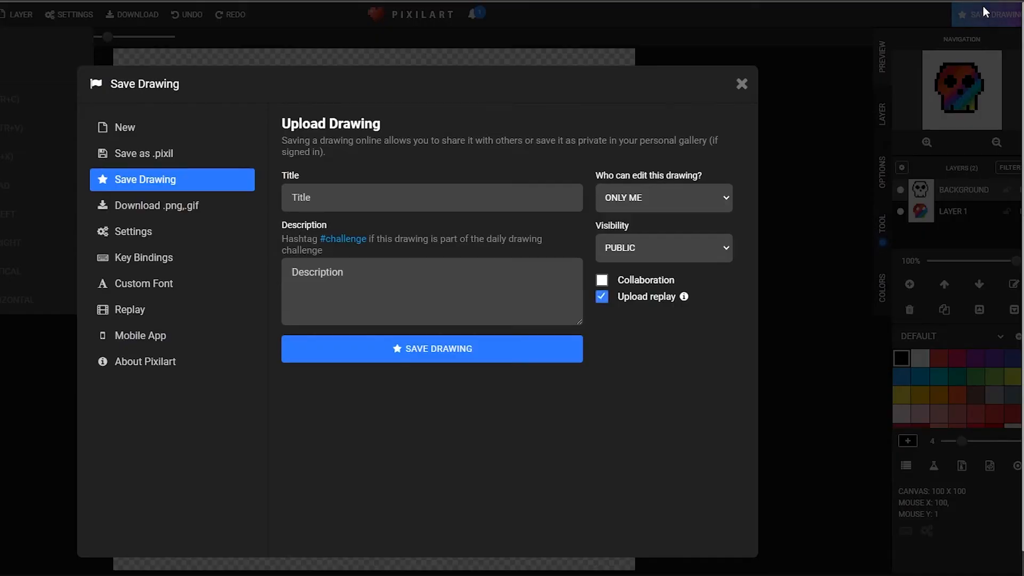
click(186, 215)
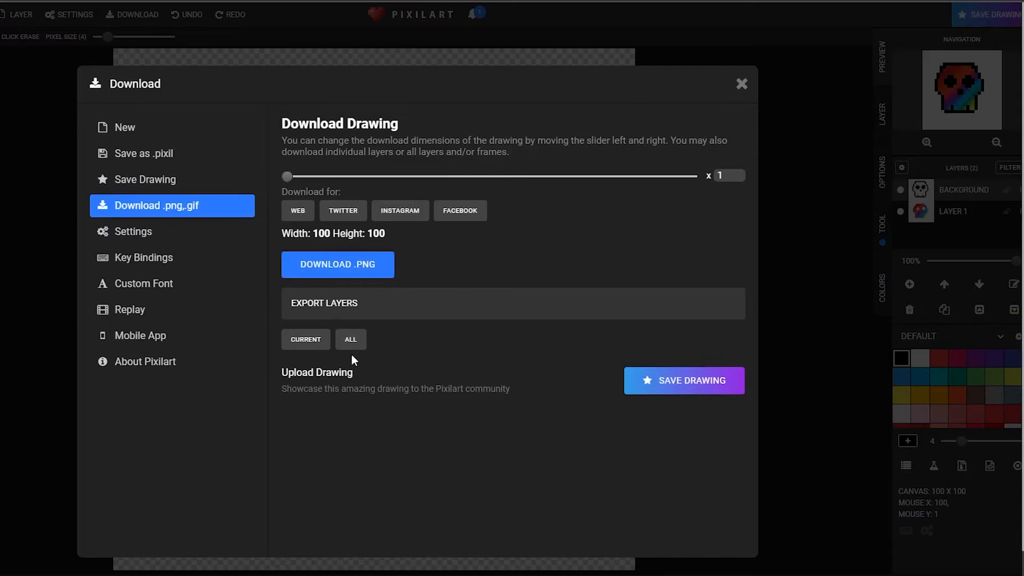
drag(289, 176, 325, 209)
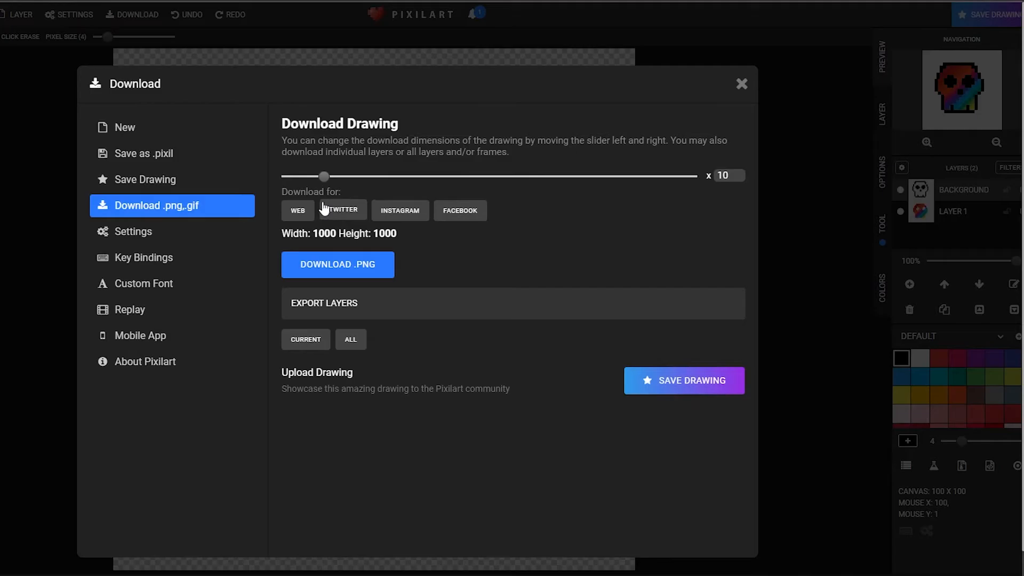
click(343, 271)
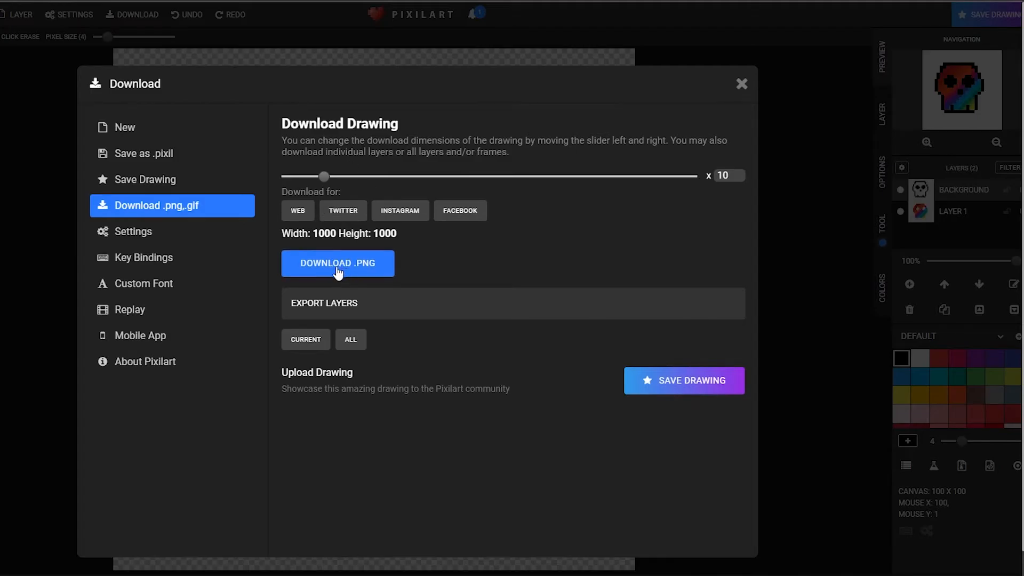
click(336, 271)
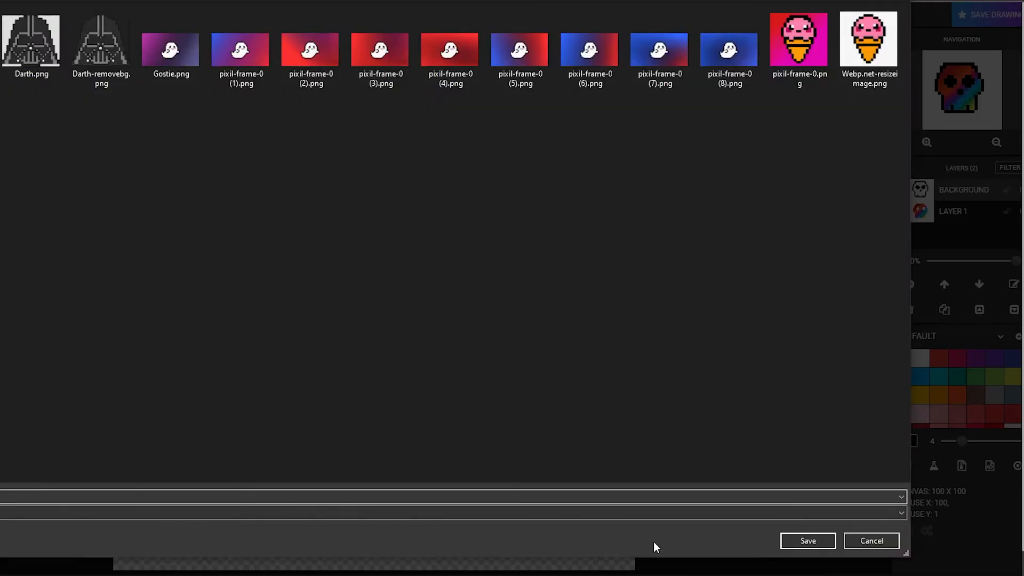
click(809, 539)
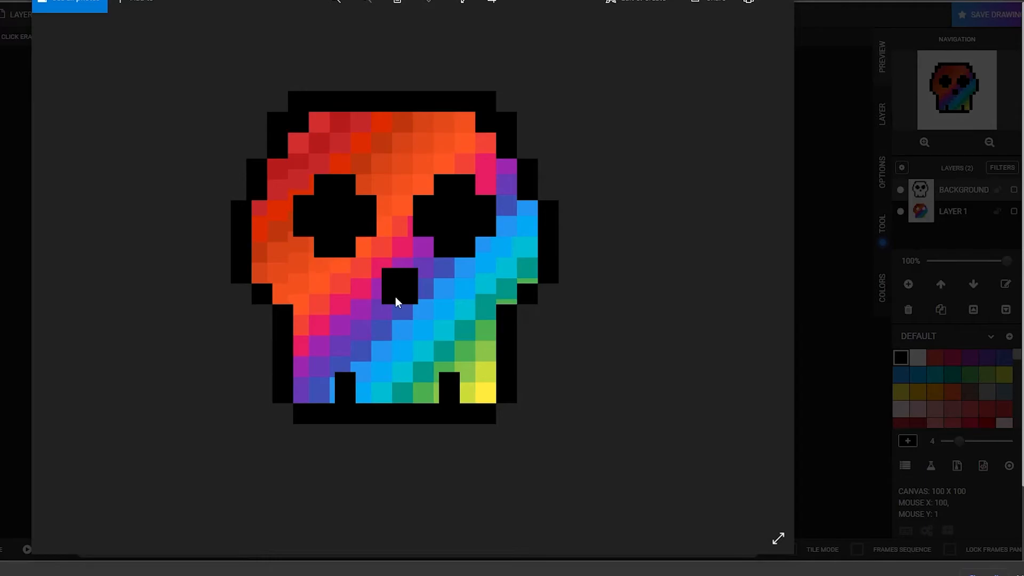
scroll(396, 297, up, 3)
drag(388, 284, 407, 345)
scroll(400, 278, down, 3)
click(780, 1)
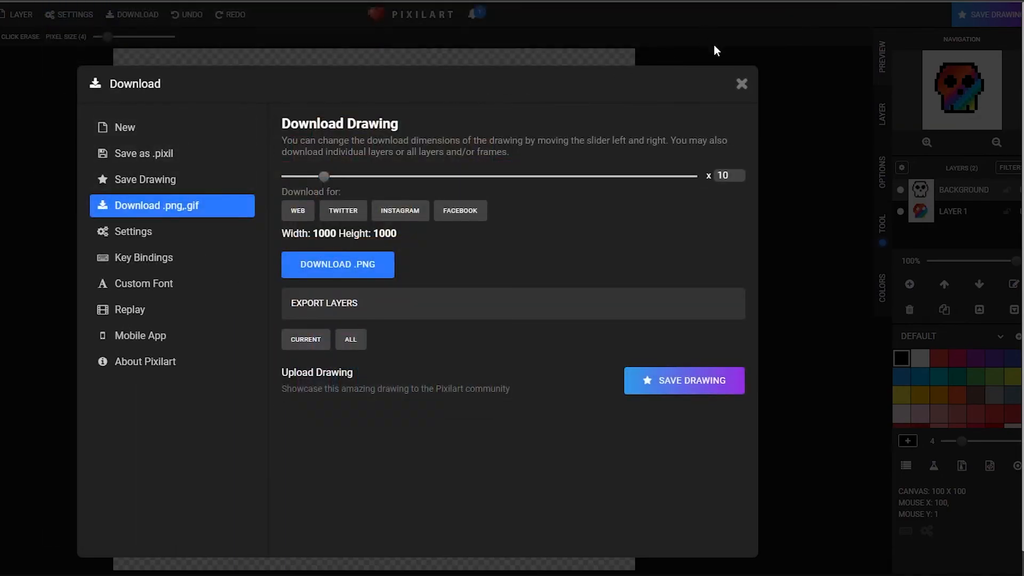
click(741, 90)
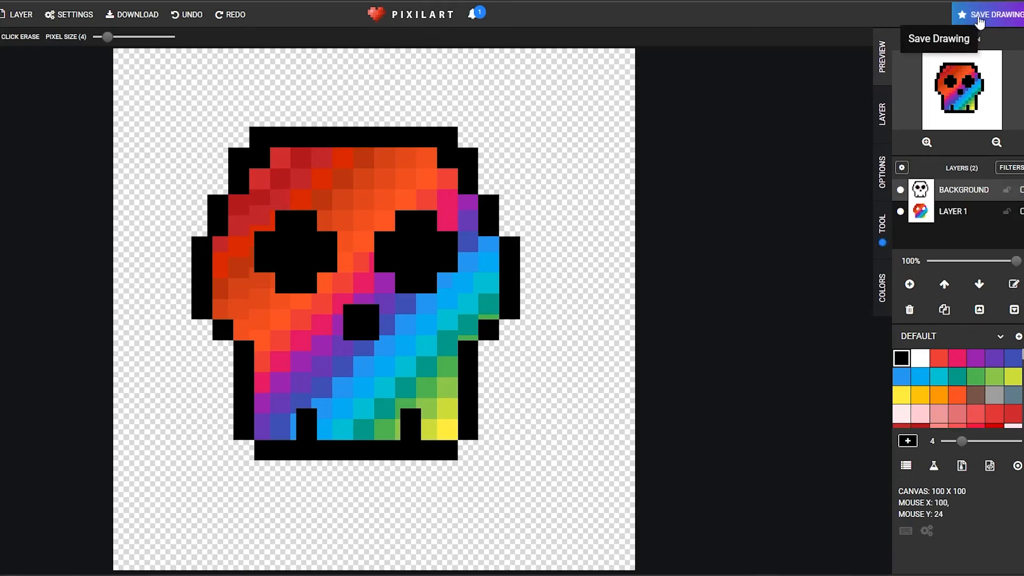
Save the drawing online with the title "Colorful skull", keeping it public and editable only by its owner
click(981, 21)
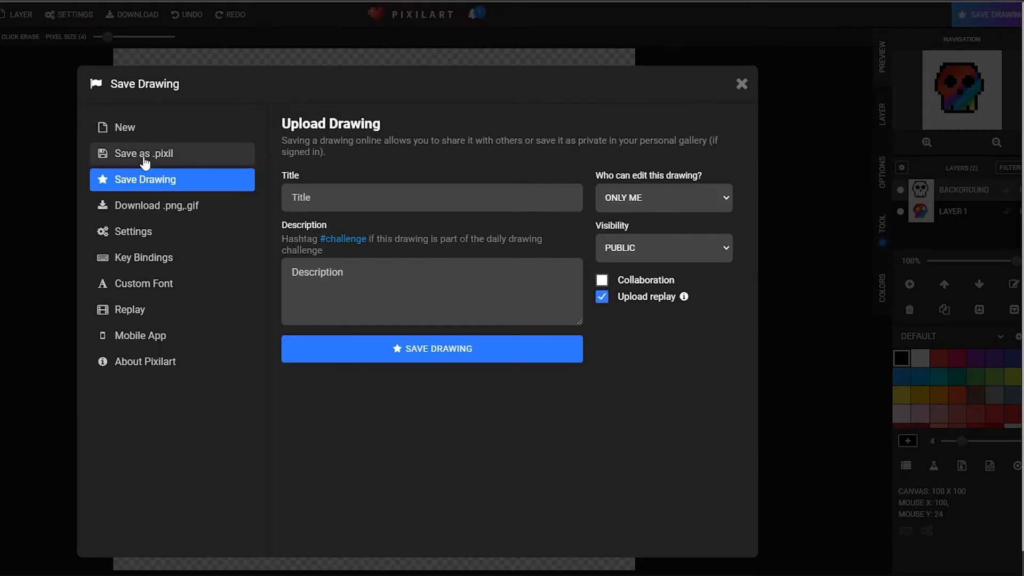
click(325, 196)
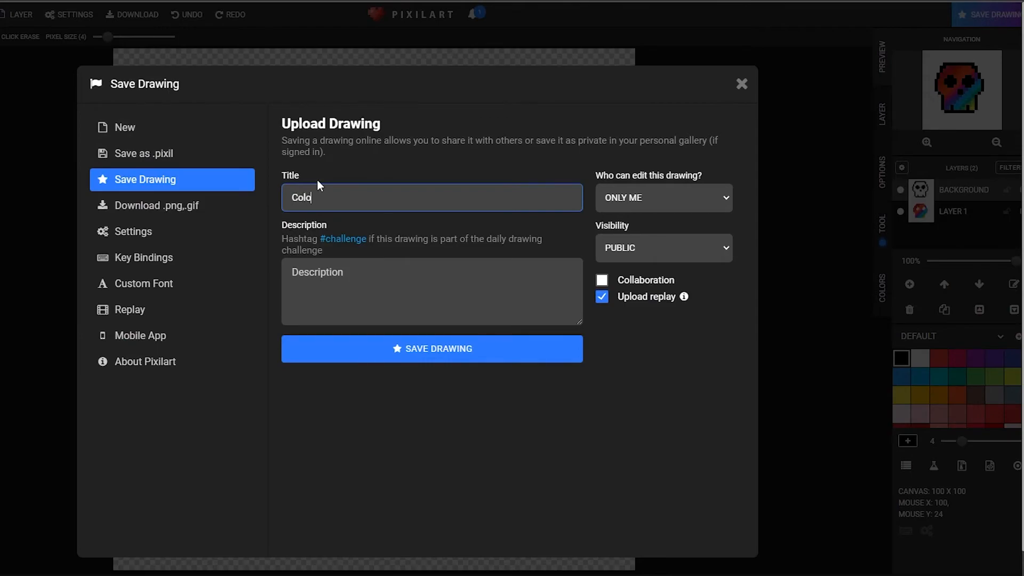
text(Colorful skull)
click(456, 356)
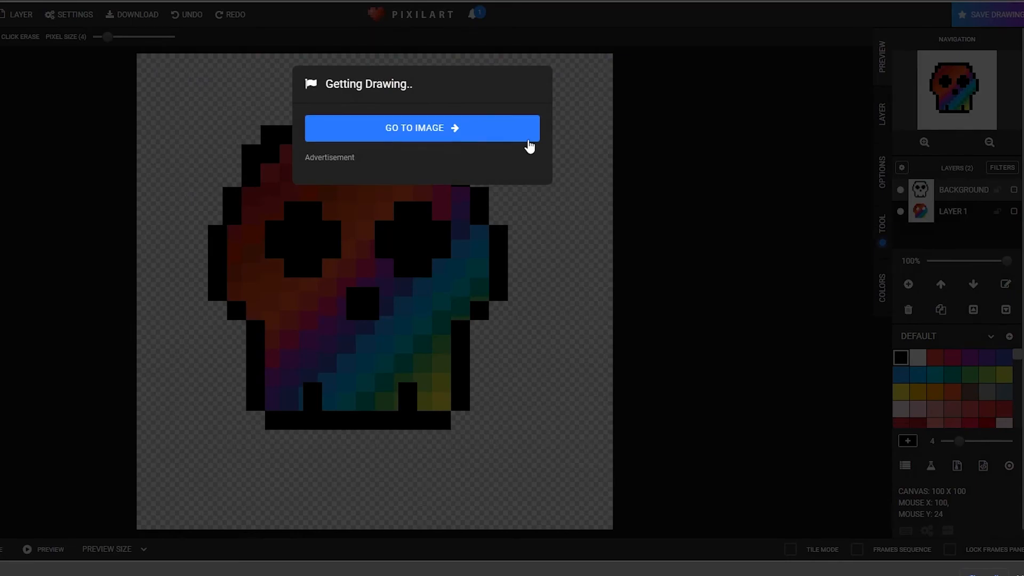
Open the saved drawing's online page and dismiss the shop discount offer
click(422, 139)
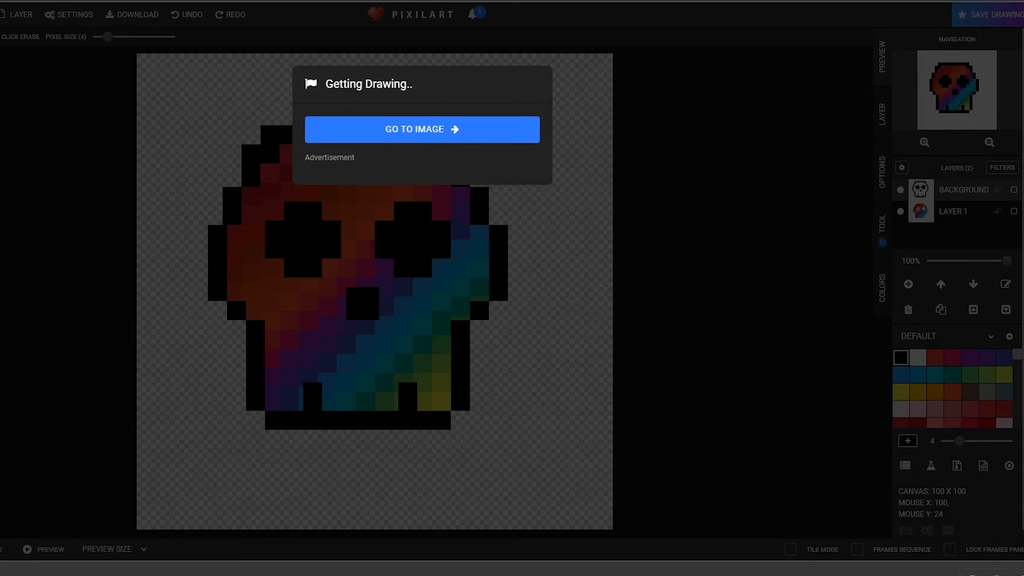
click(1017, 574)
click(431, 134)
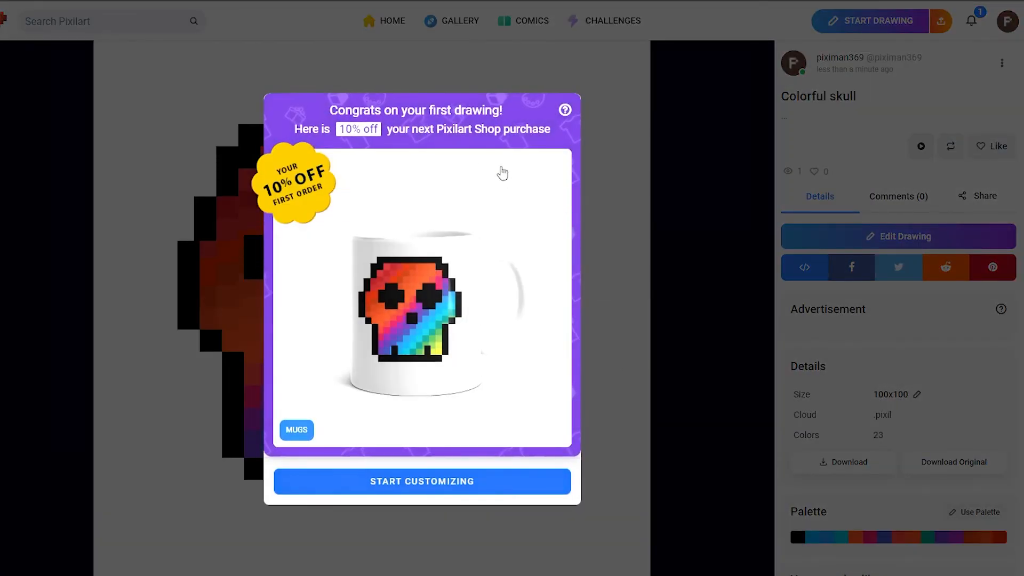
click(660, 139)
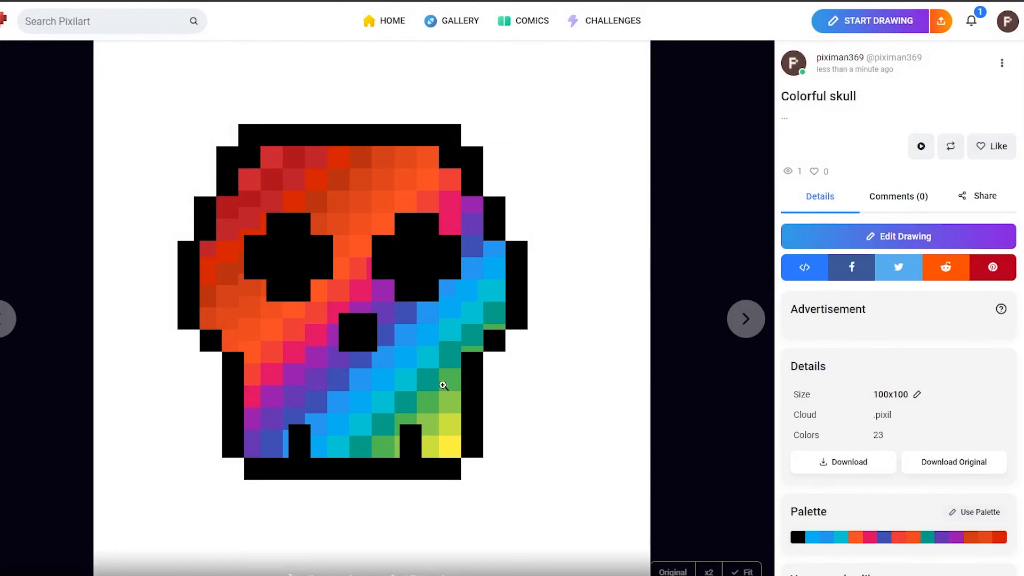